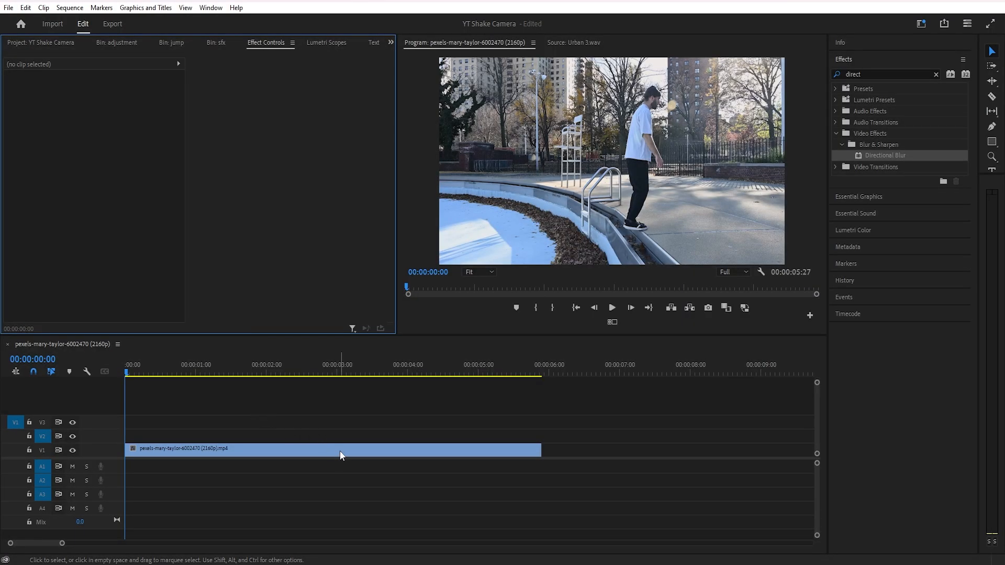
Step: Add a sequence marker at 00:00:04:18, where the man lands in the pexels clip
click(309, 449)
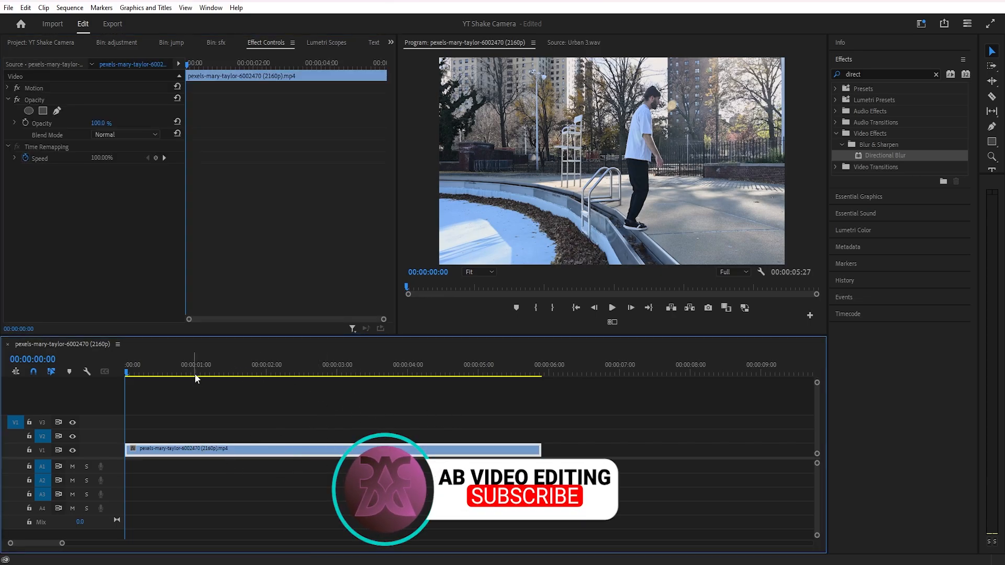
drag(198, 375, 452, 365)
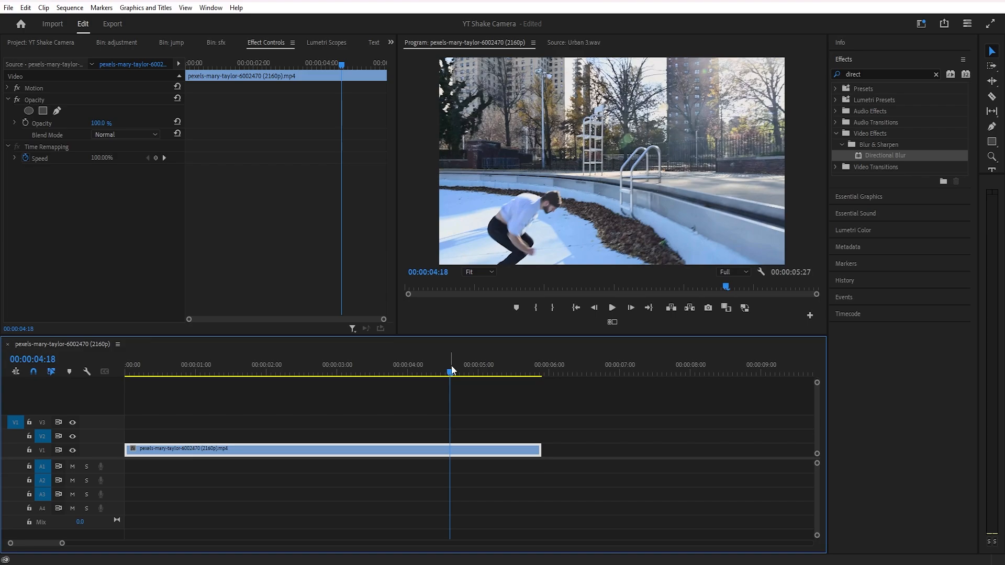
click(466, 318)
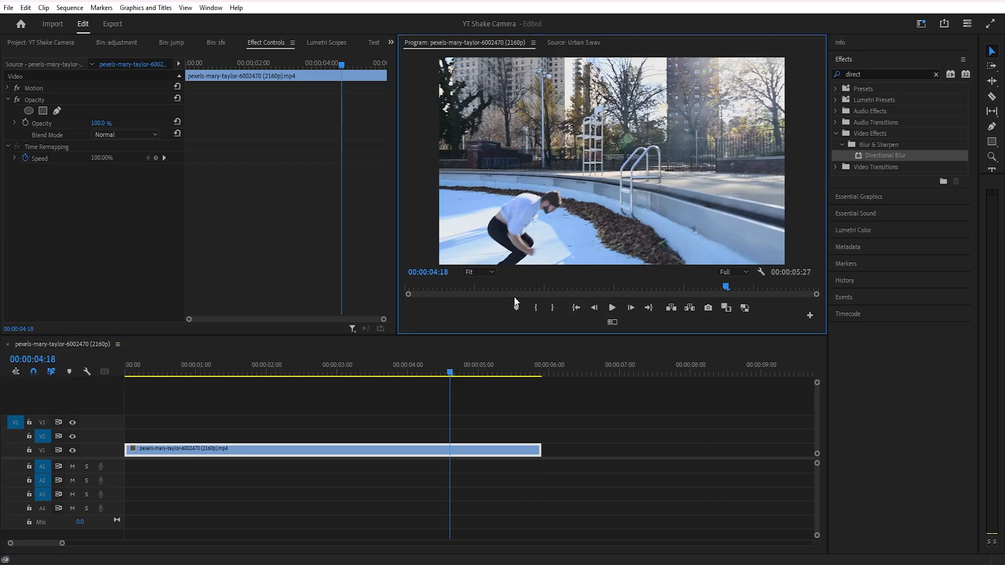
key(m)
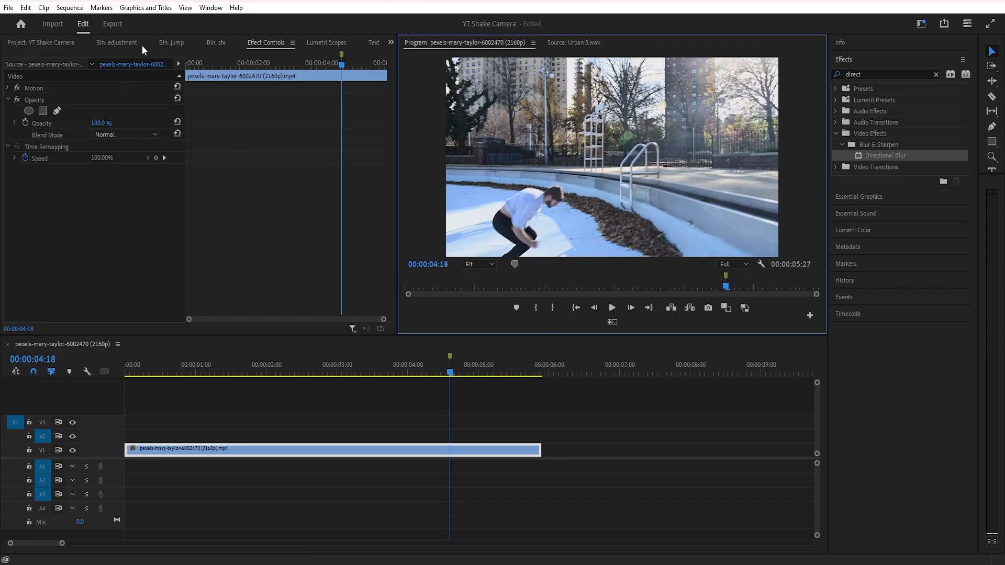
Step: Create a 3840 × 2160 adjustment layer at 29.97 fps in the adjustment bin
click(128, 42)
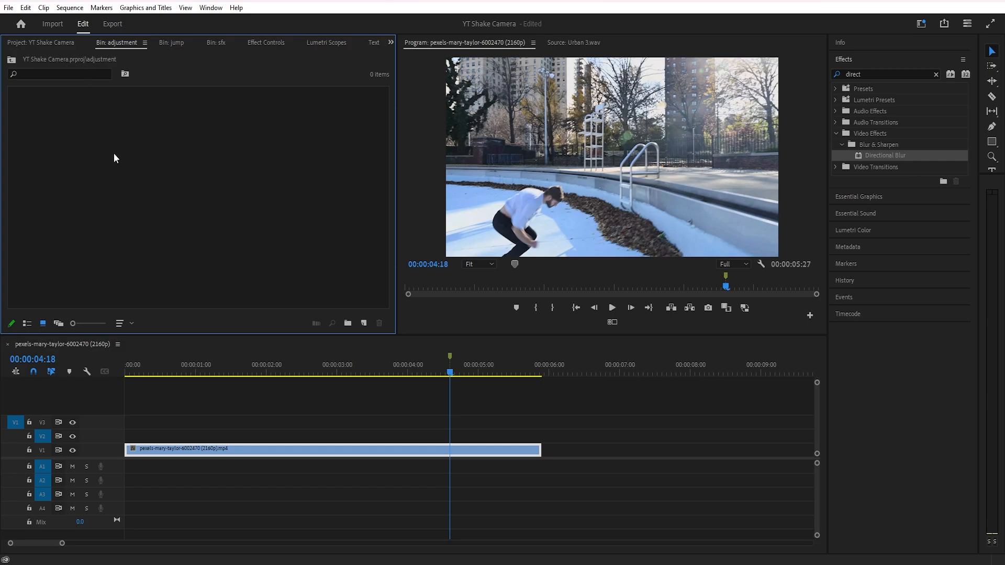
click(54, 43)
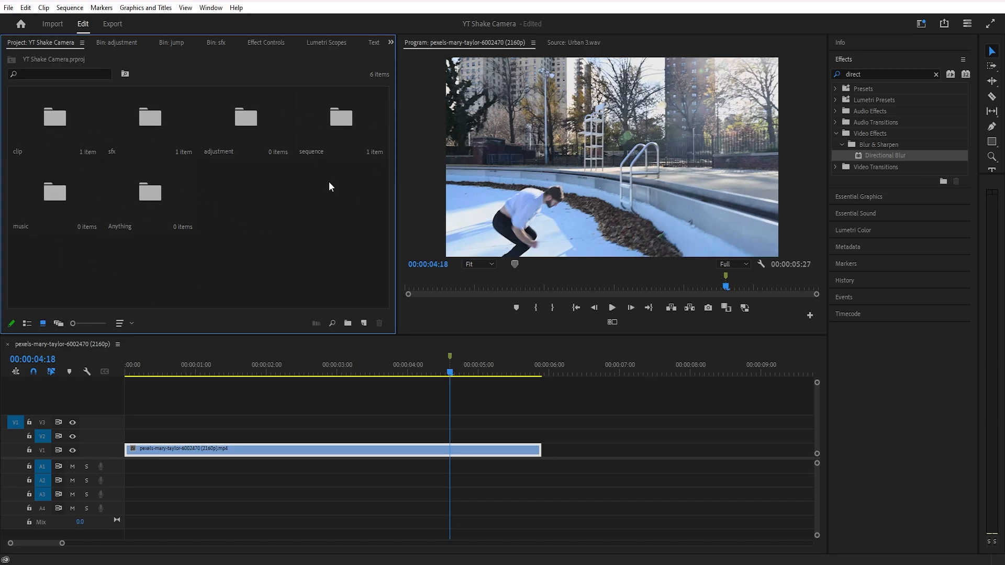
click(132, 43)
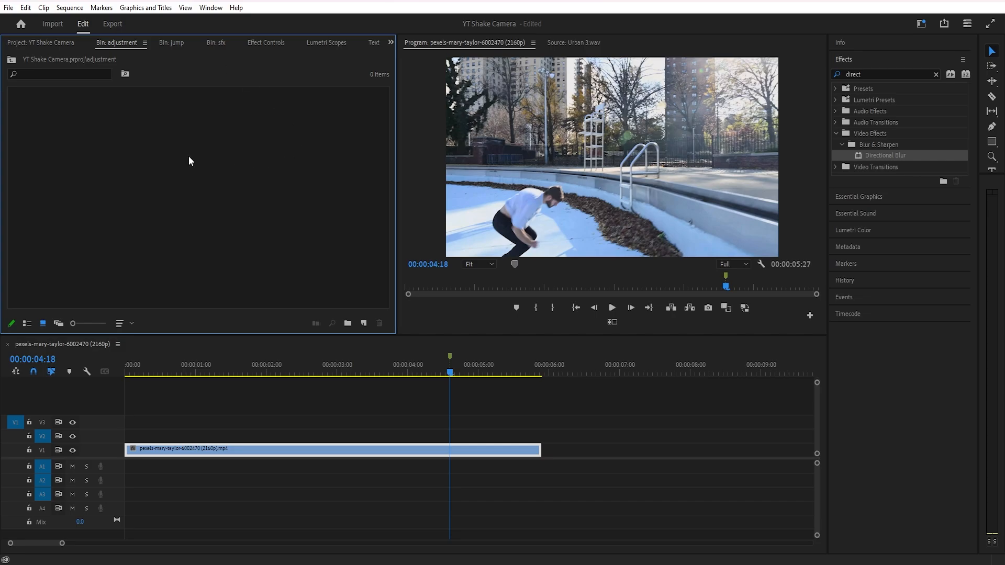
right_click(45, 110)
mouse_move(162, 163)
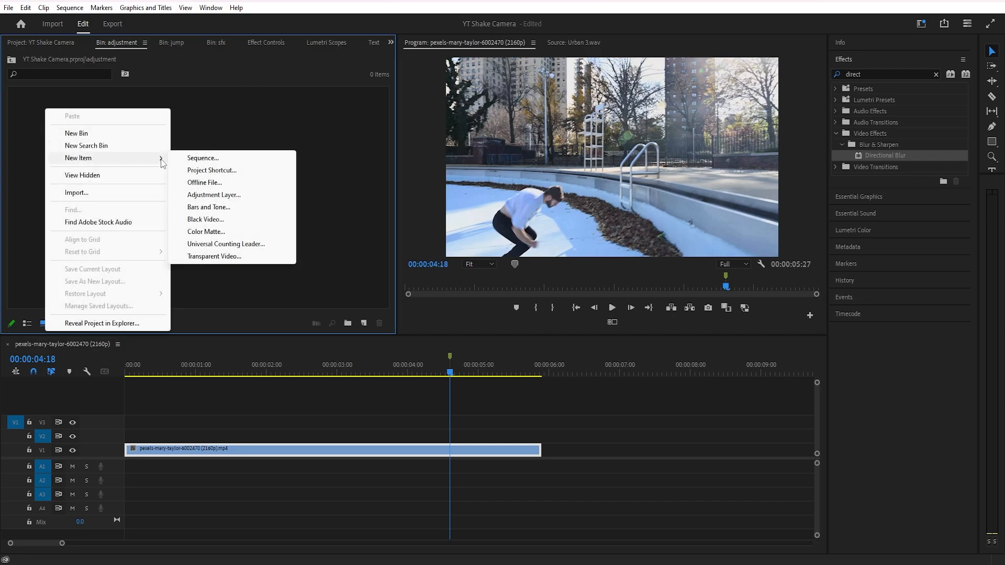
click(214, 195)
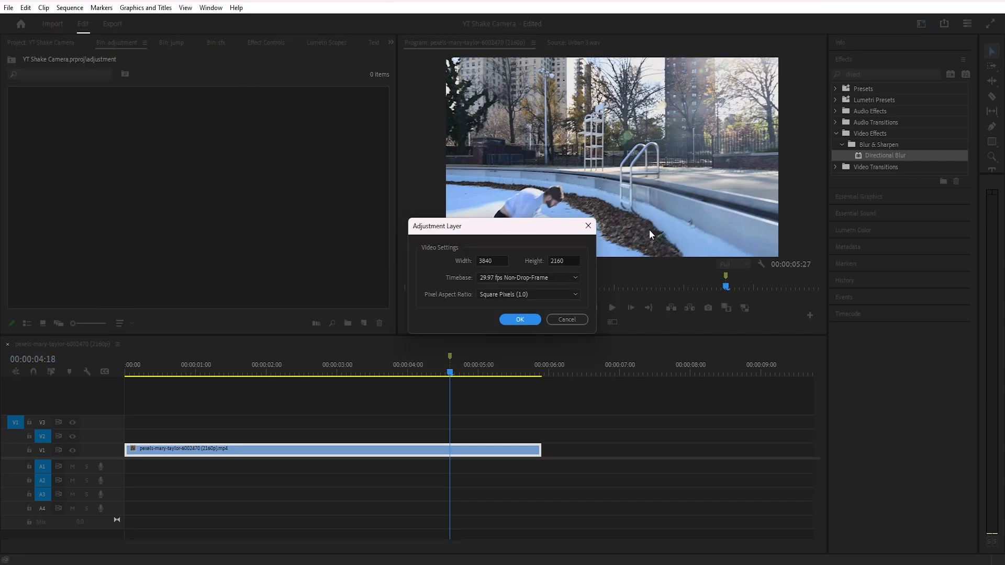
click(536, 323)
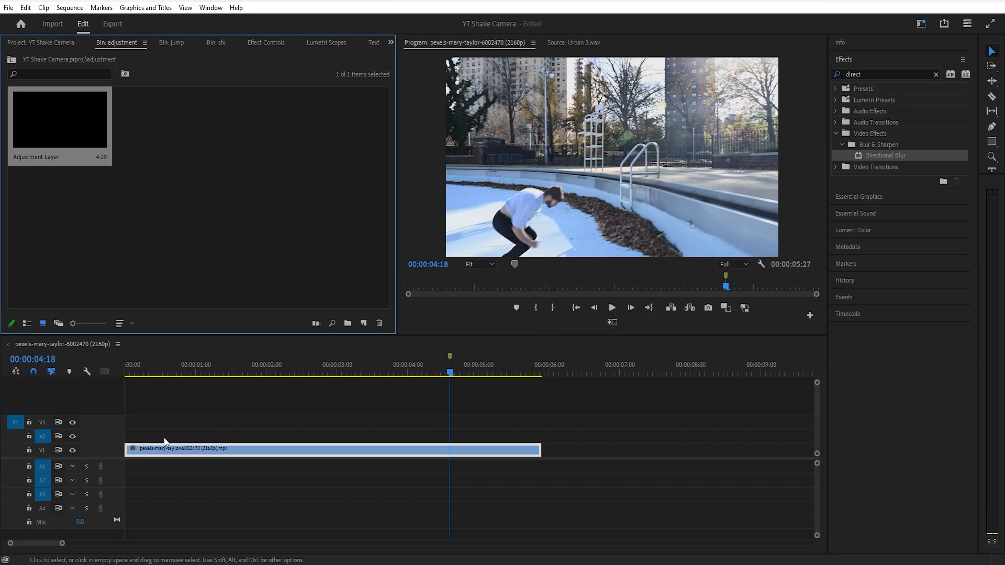
Step: Set the adjustment layer's duration to 12 frames
right_click(62, 130)
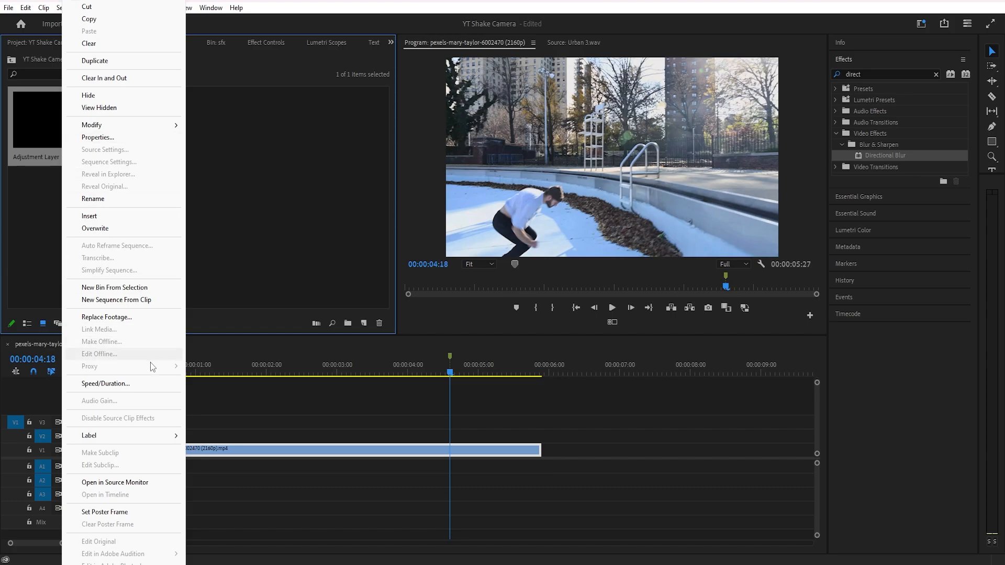
click(143, 382)
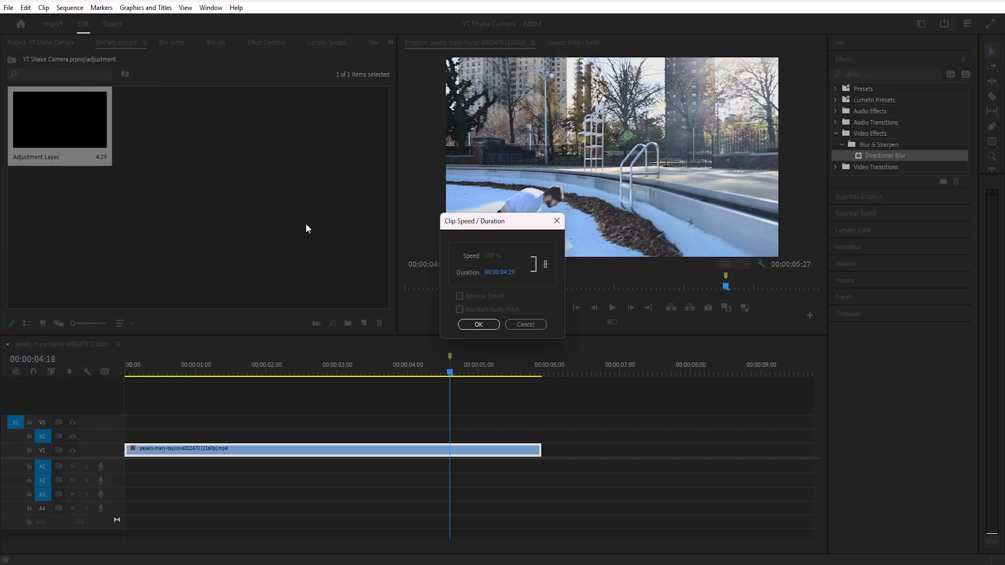
click(508, 273)
text(8)
text(12)
key(Return)
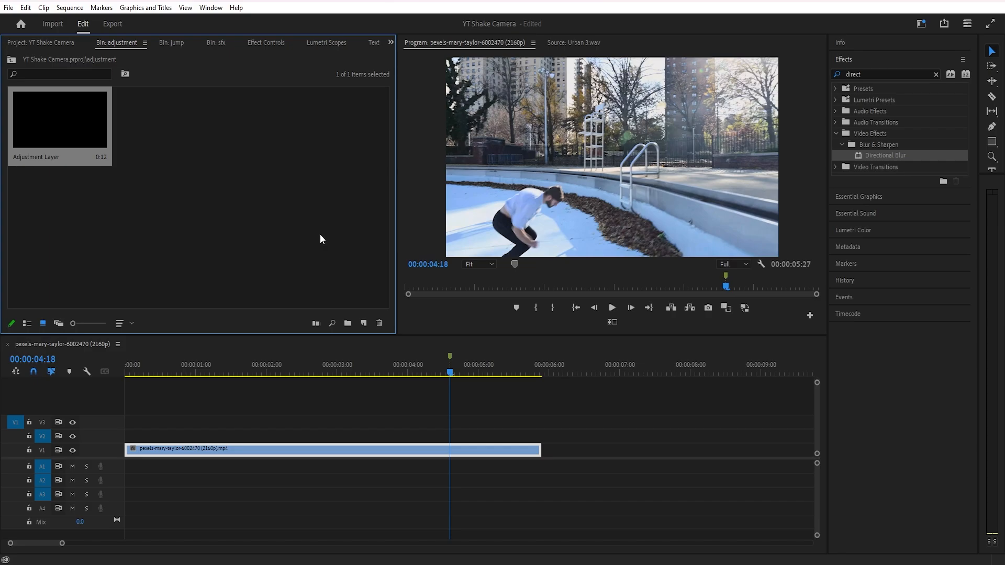
Step: Place the adjustment layer on track V2 above the clip, centred on the marker, and select it there
drag(50, 122, 443, 438)
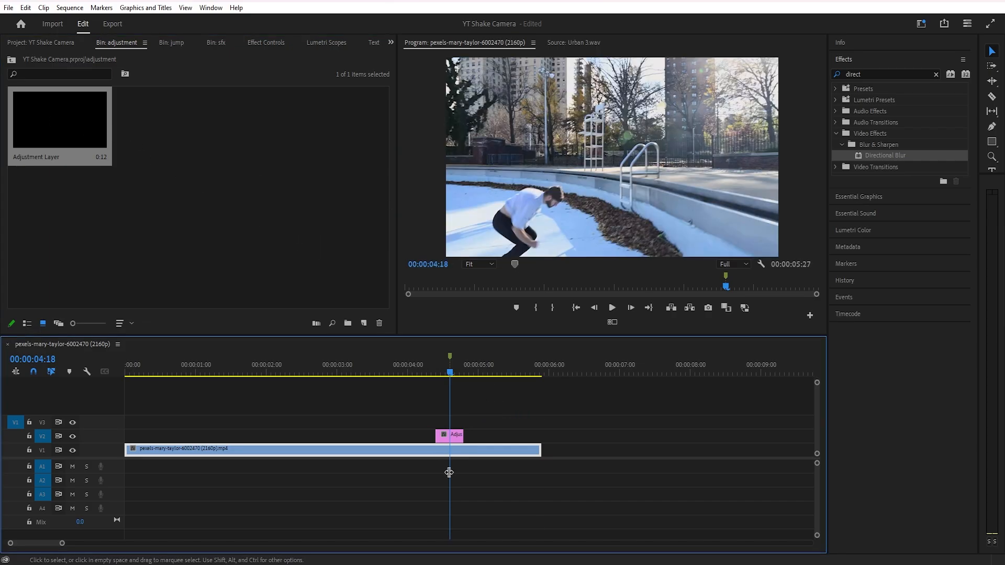
key(equal)
key(equal)
key(equal)
key(equal)
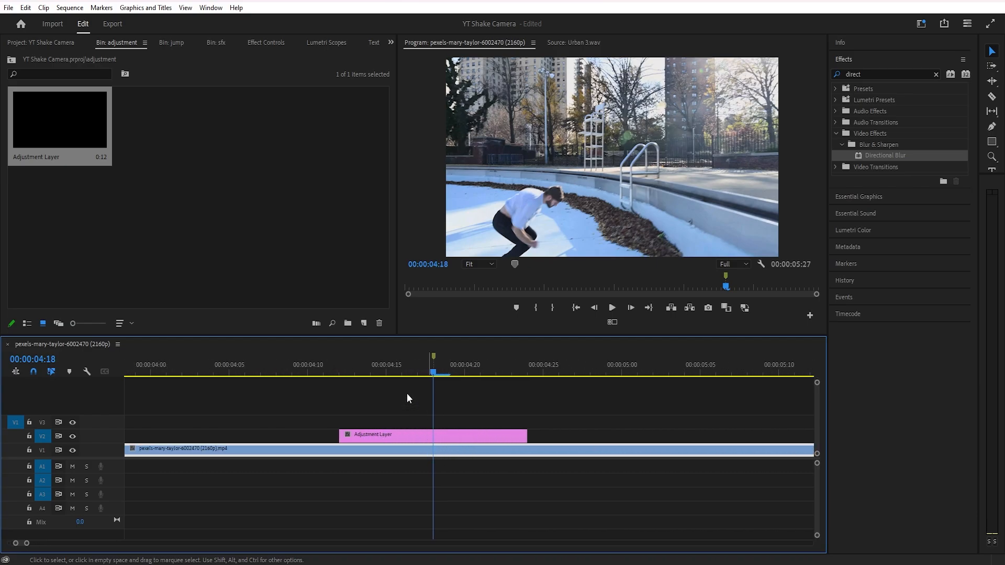
click(417, 438)
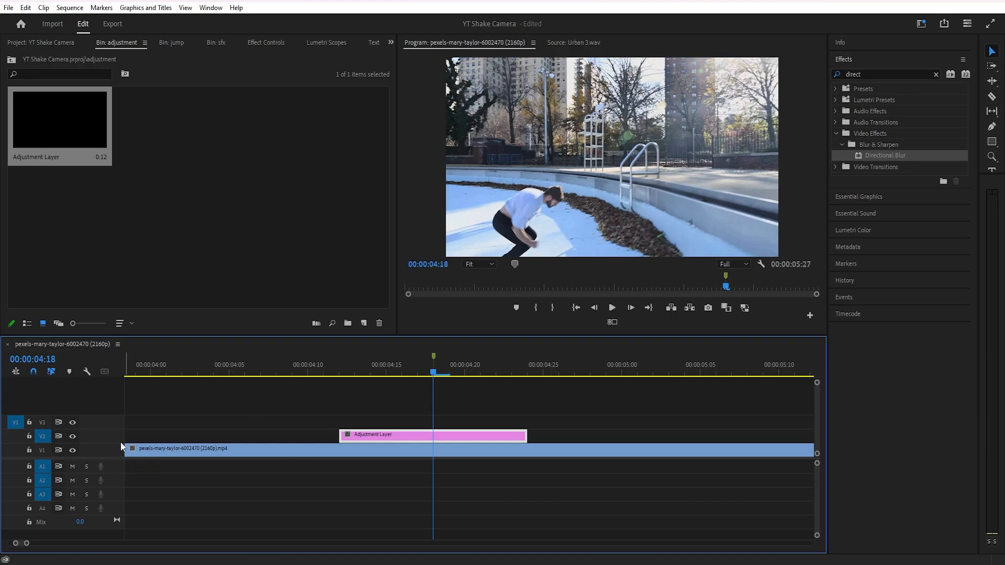
Step: Target track V1 instead of V2 and scrub the playhead so that the selection follows the video clip
click(42, 465)
click(39, 438)
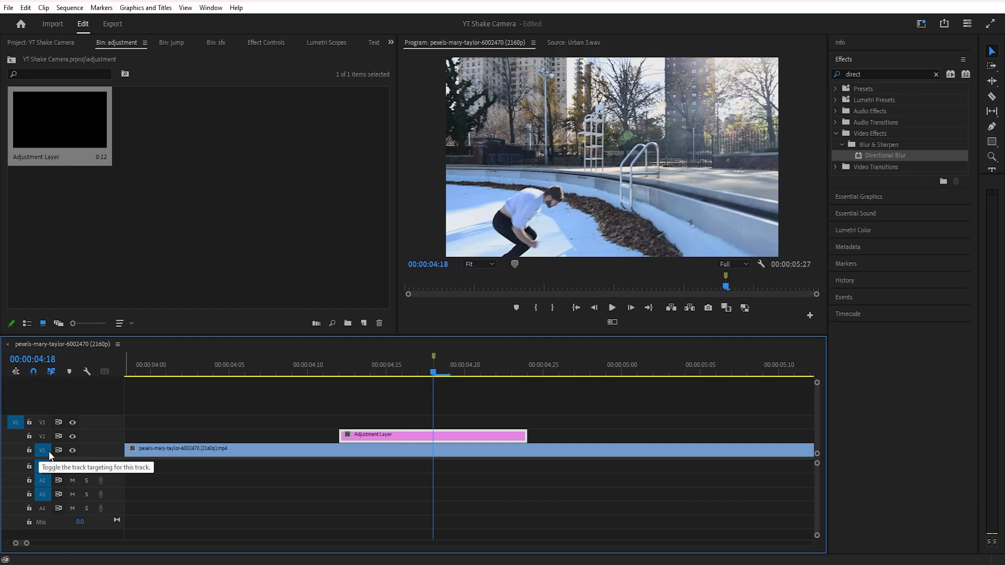
click(286, 368)
drag(277, 371, 433, 372)
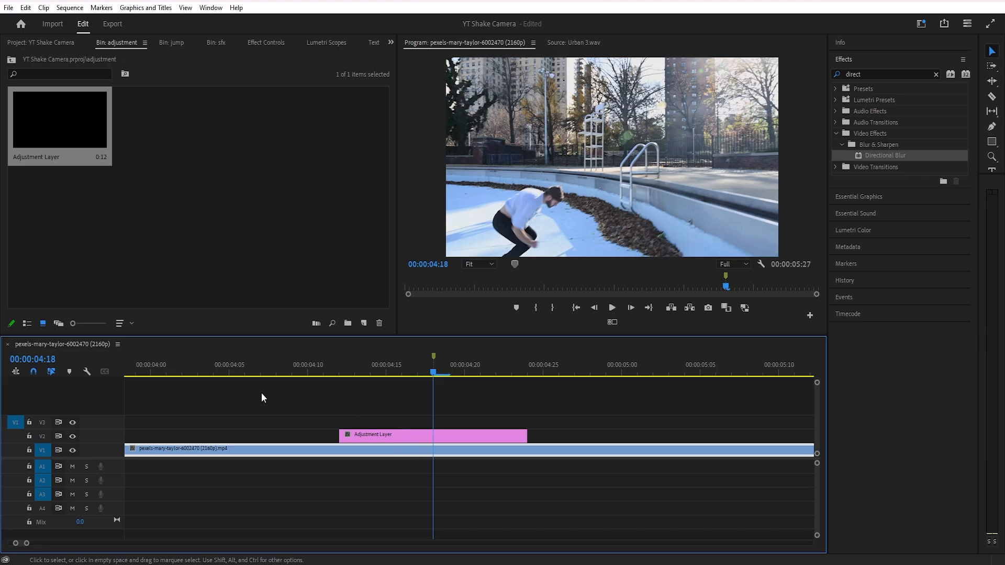
Step: Target track V2 instead of V1, scrub over the adjustment layer, and return the playhead to the marker at 00:00:04:18
click(42, 436)
click(43, 450)
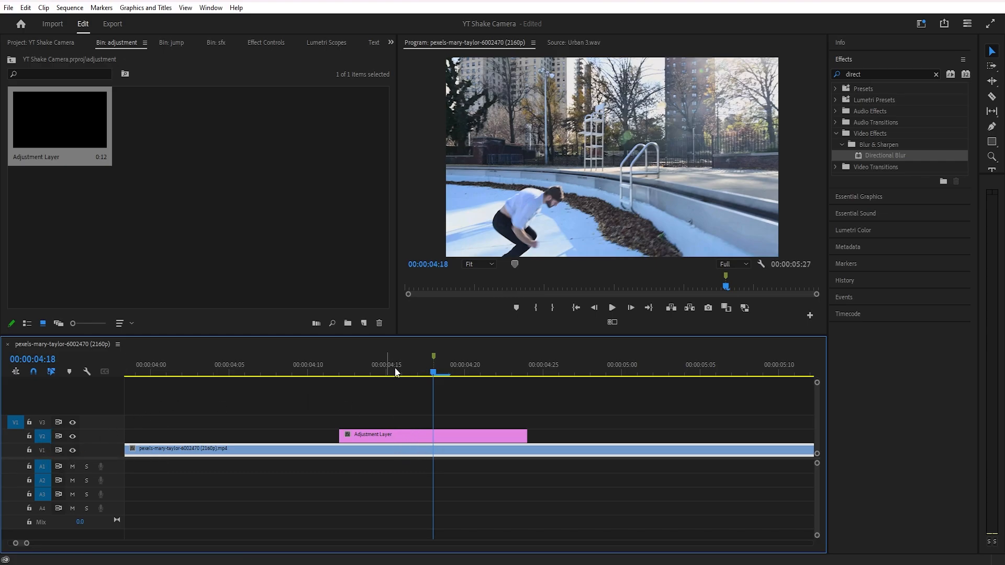
click(292, 373)
click(345, 389)
drag(297, 375, 415, 406)
click(397, 436)
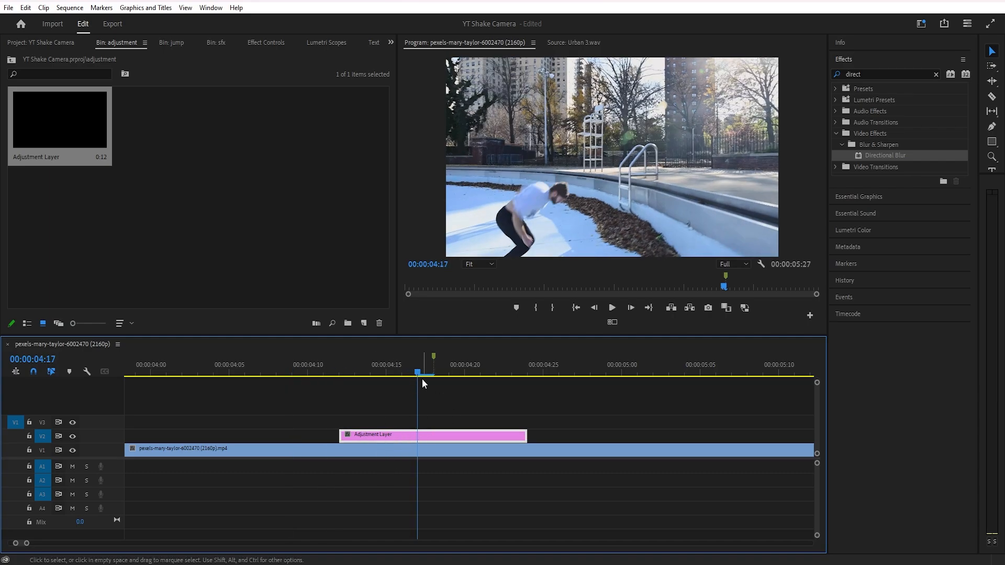
click(436, 372)
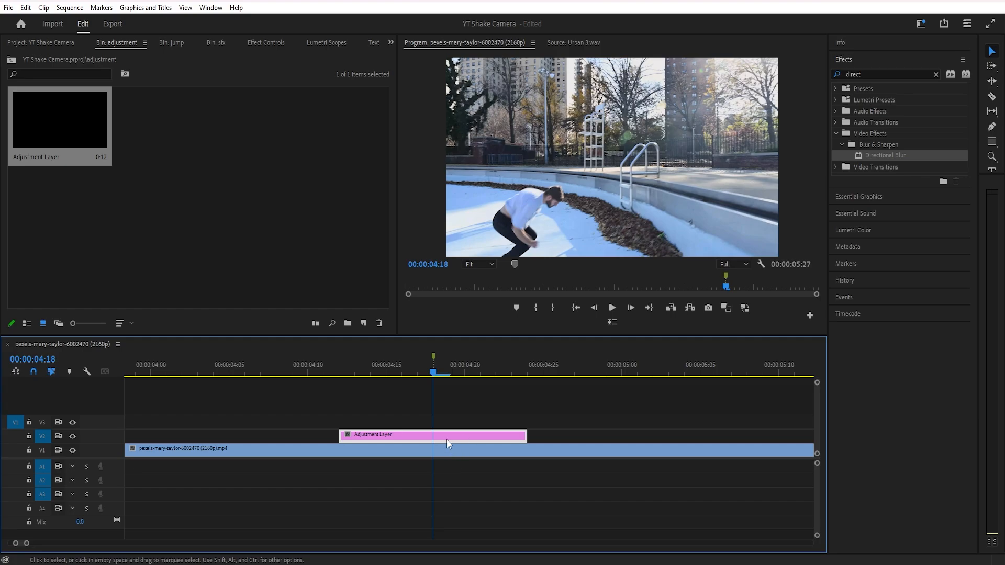
Step: Apply the Directional Blur effect to the adjustment layer twice and set the second instance's Blur Length to 30
double_click(885, 156)
click(929, 60)
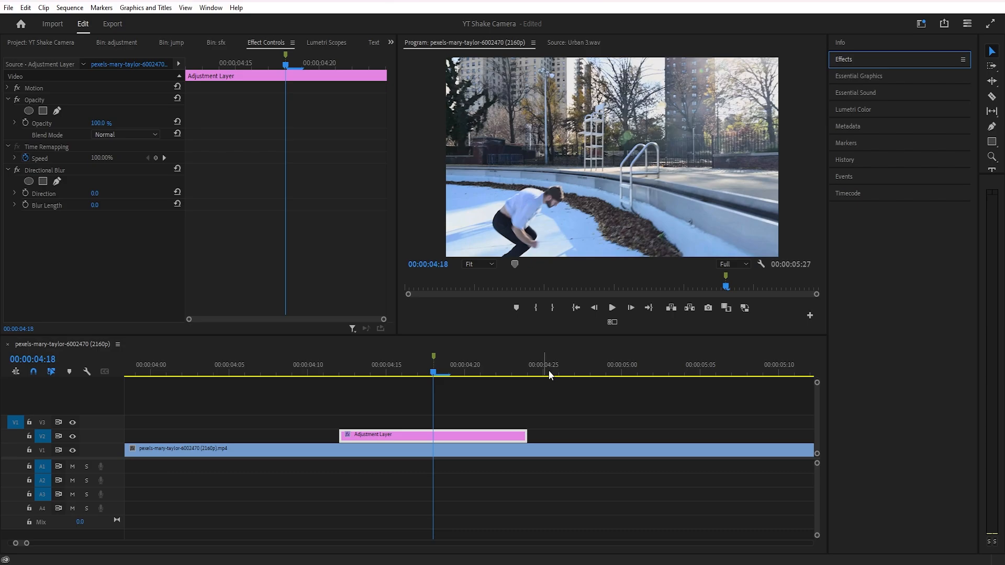
click(850, 62)
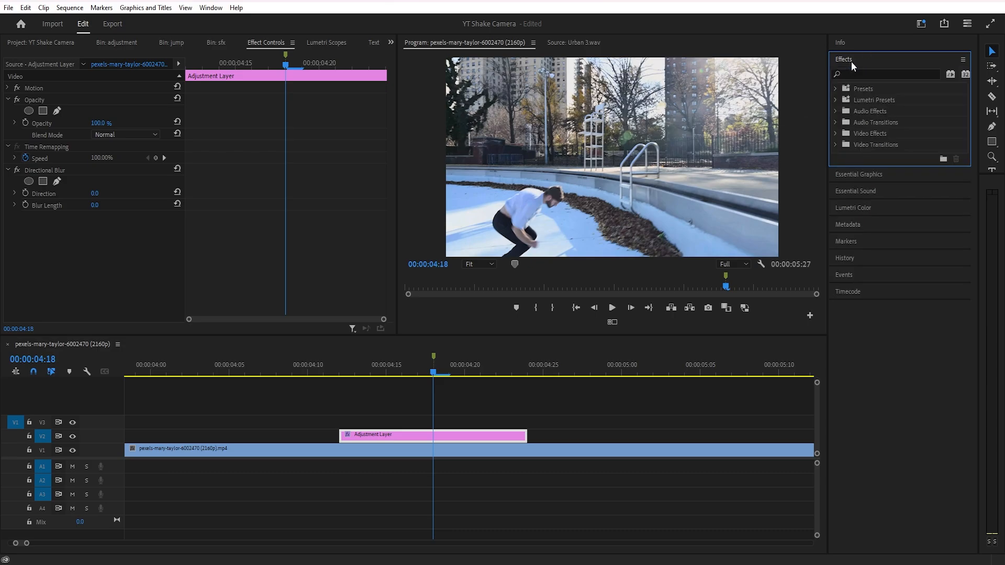
click(875, 75)
text(direction)
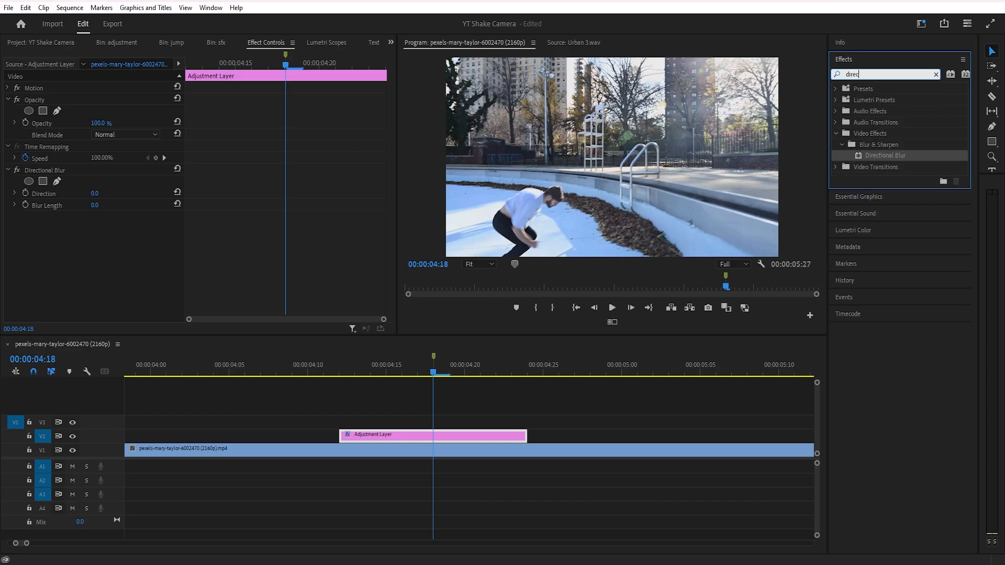
double_click(884, 156)
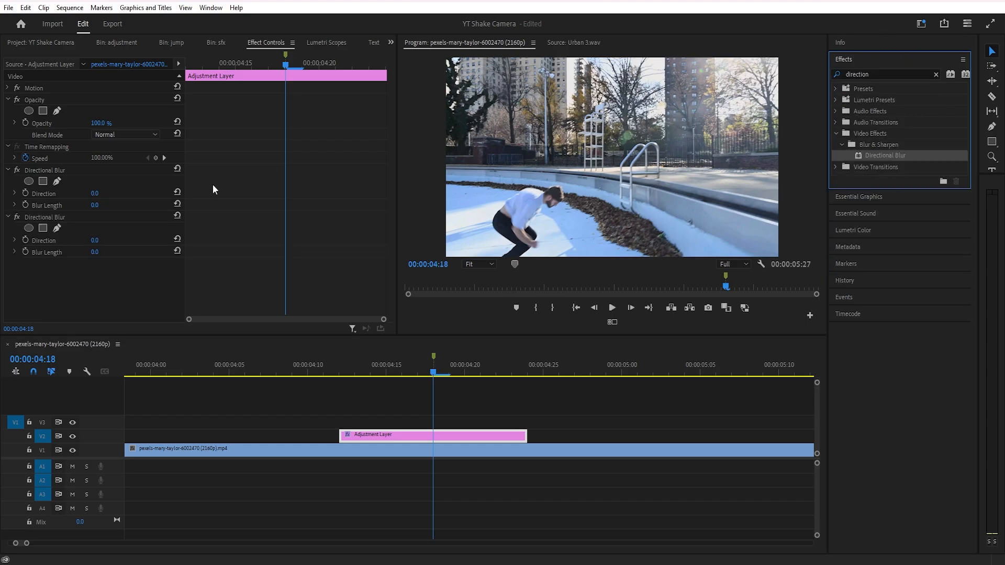
click(95, 251)
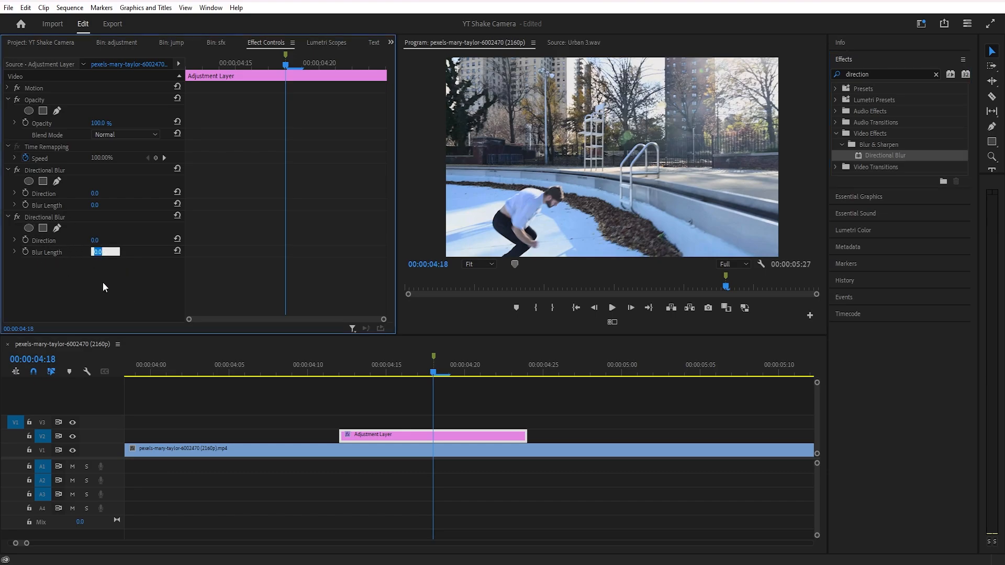
key(Return)
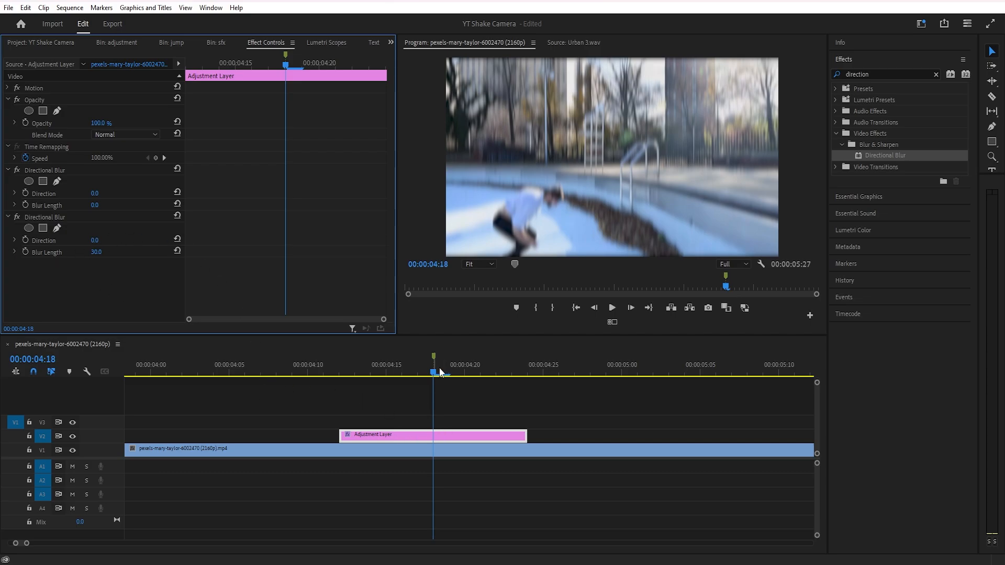
Step: Split the adjustment layer at the marker and delete the part before it
click(428, 436)
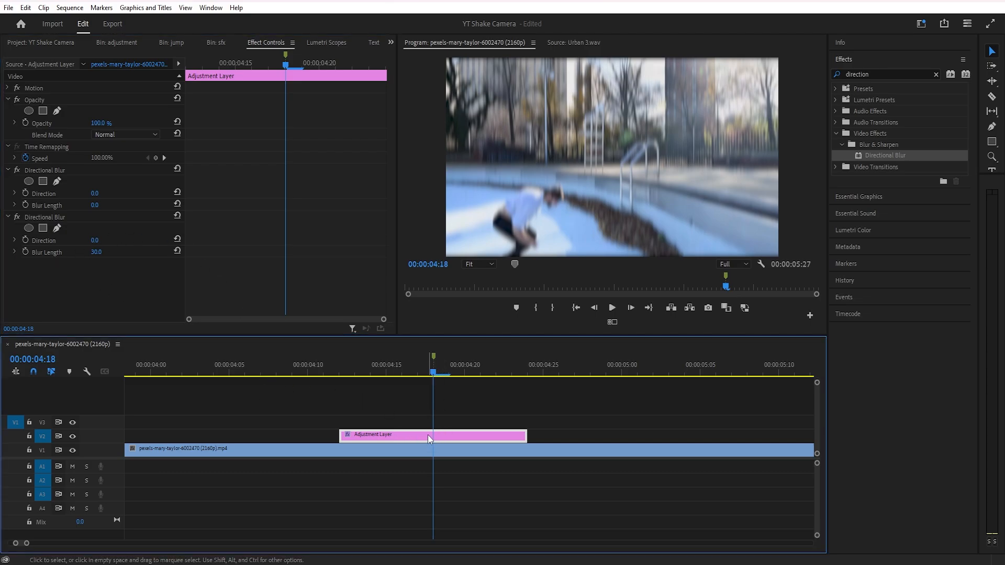
key(ctrl+k)
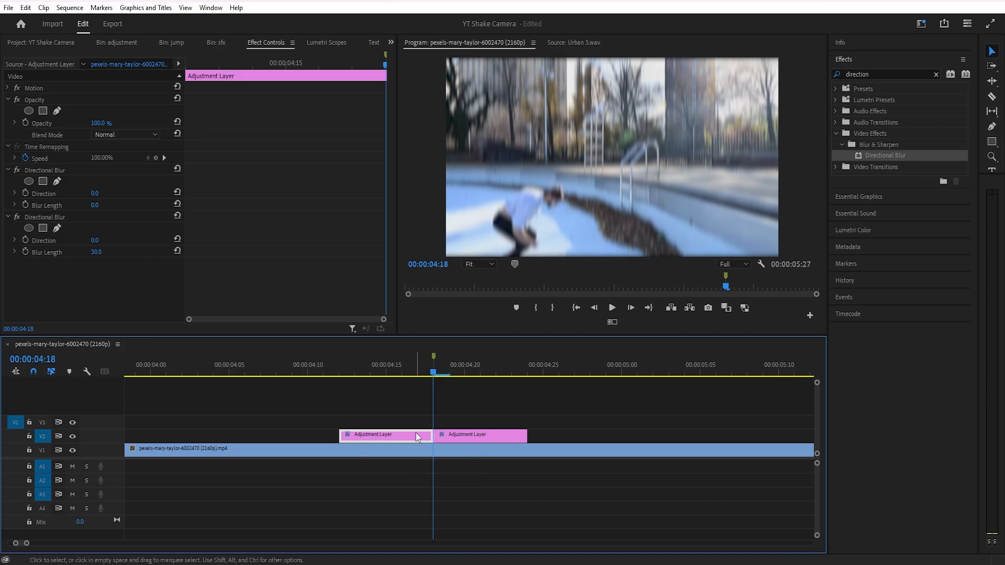
key(Delete)
Step: Cut the remaining adjustment layer into six one-frame pieces, splitting at every frame from 00:00:04:19 to 00:00:04:23, and clear the selection
click(439, 436)
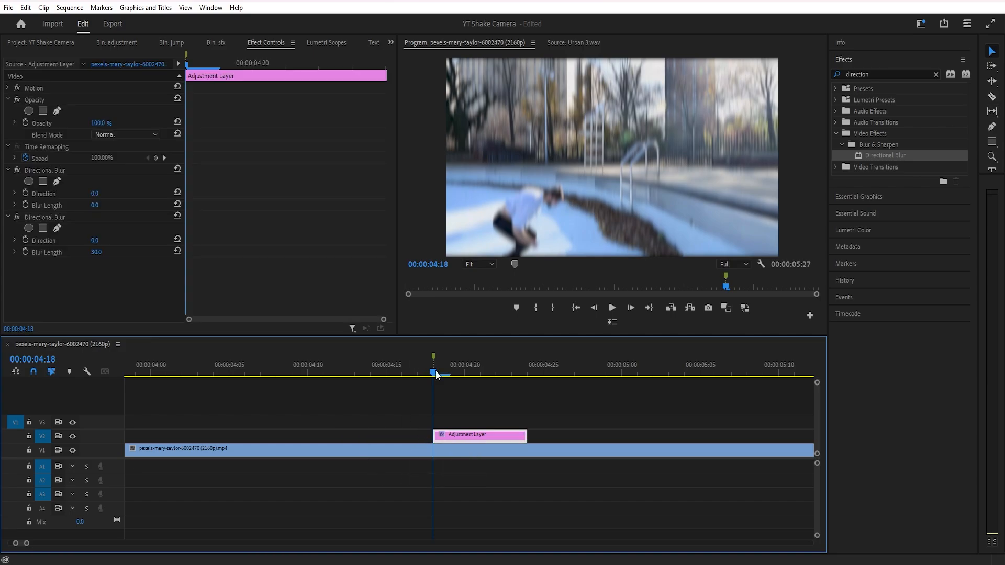
key(Right)
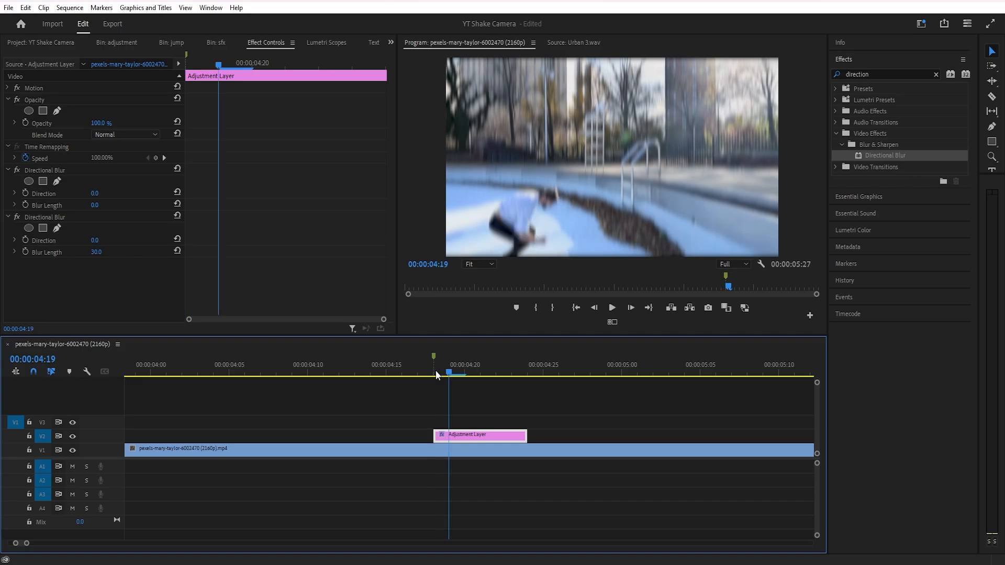
key(ctrl+k)
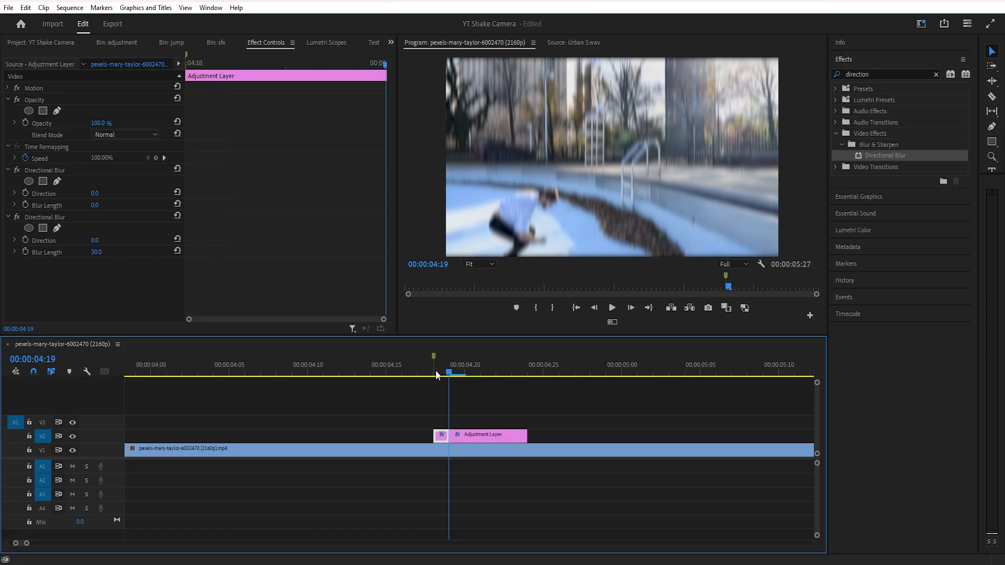
key(Right)
key(ctrl+k)
key(Right)
key(ctrl+k)
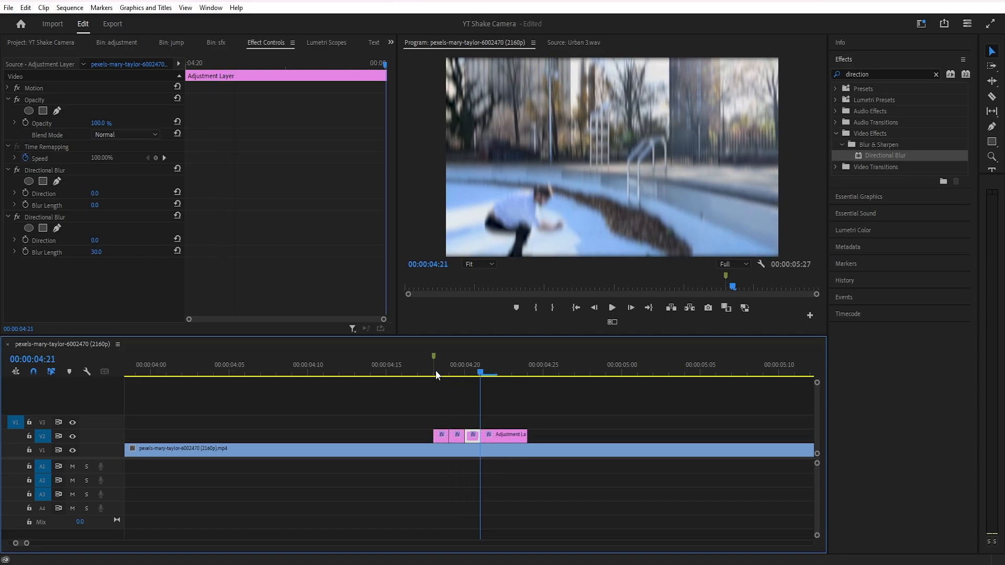
key(Right)
key(ctrl+k)
key(Right)
key(ctrl+k)
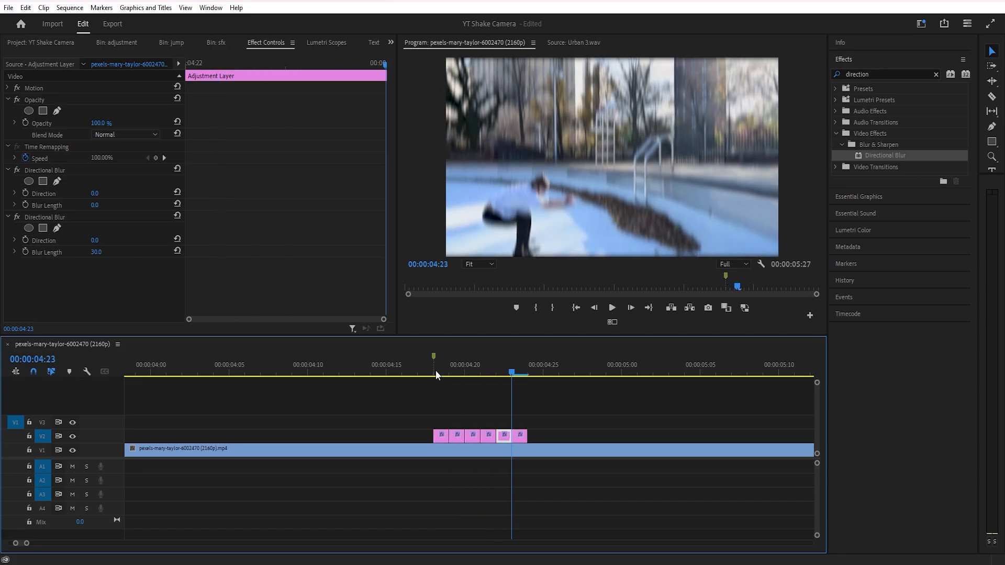
click(472, 394)
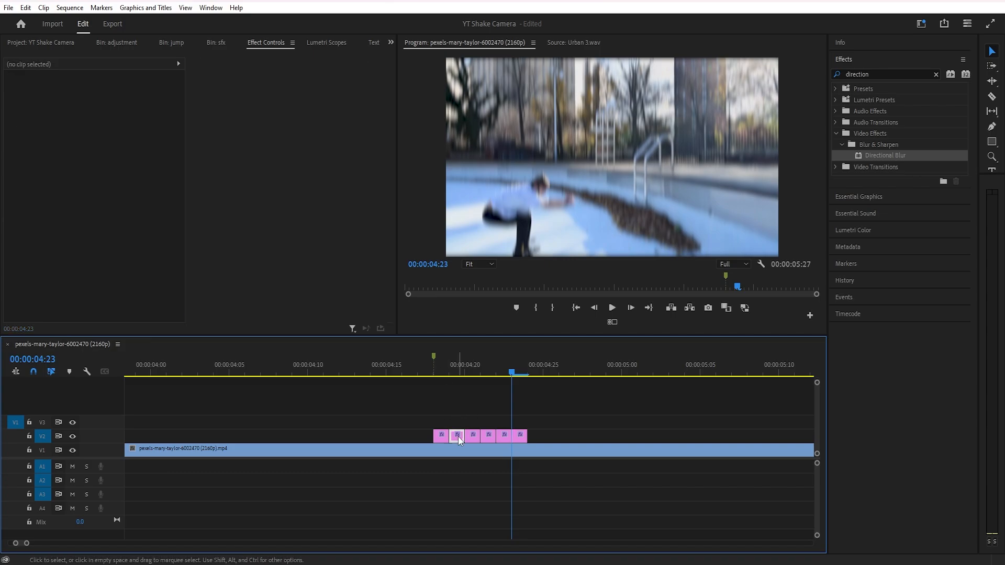
Step: Delete the second, fourth and sixth one-frame adjustment layer pieces on track V2, keeping every other piece
click(457, 437)
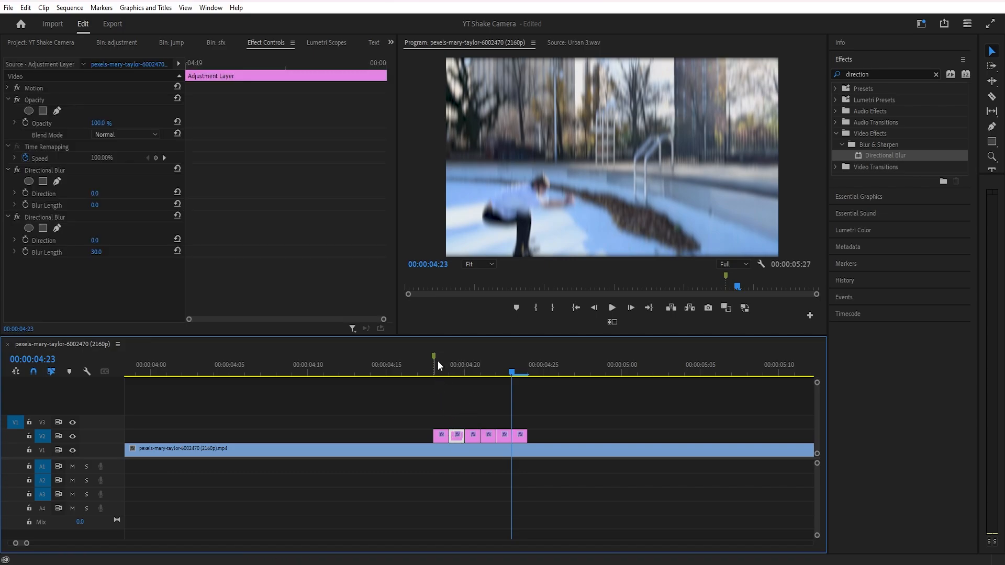
shift+click(488, 440)
shift+click(521, 437)
key(Delete)
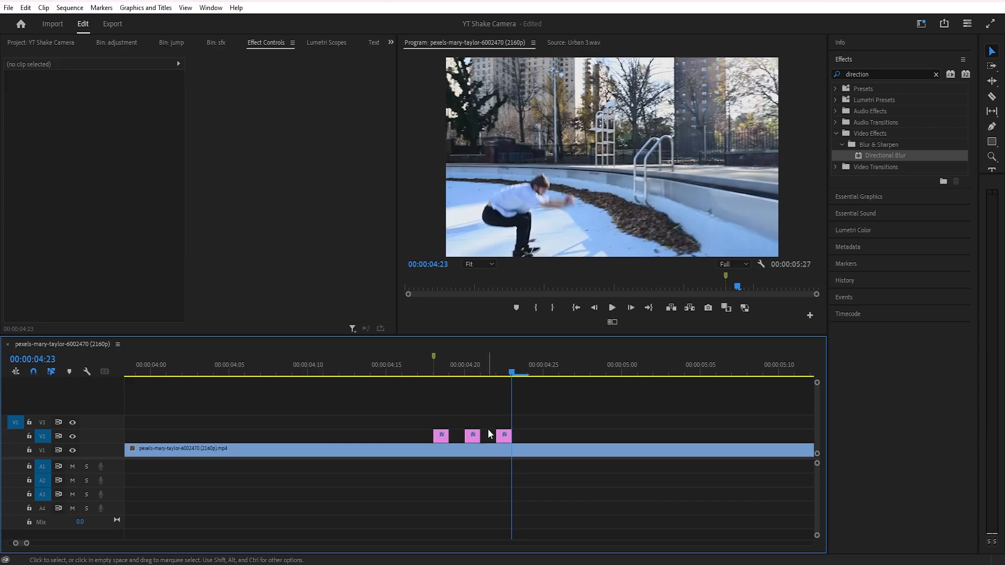
Step: Play back the landing section twice to check the shake from the alternating adjustment layer pieces
click(259, 373)
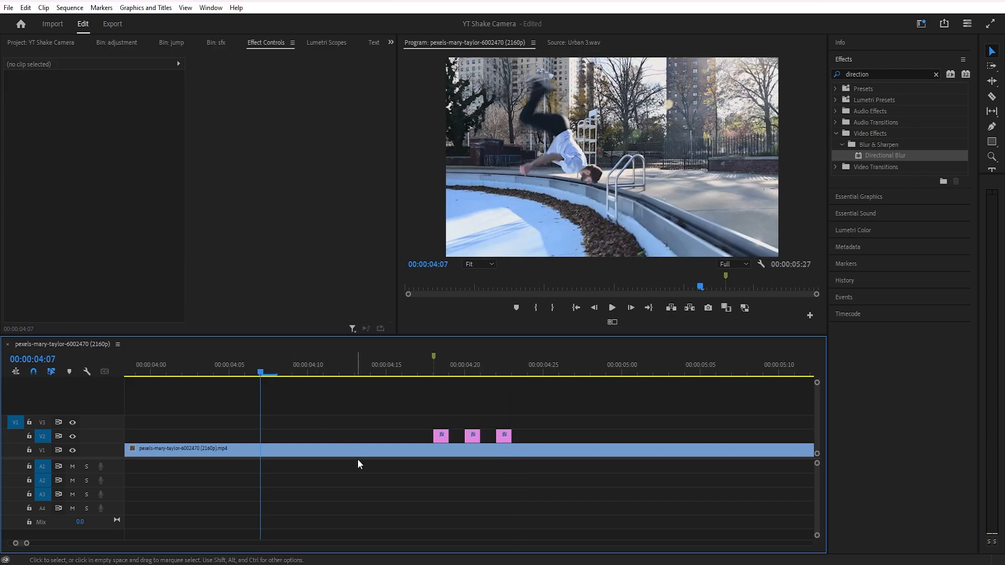
key(space)
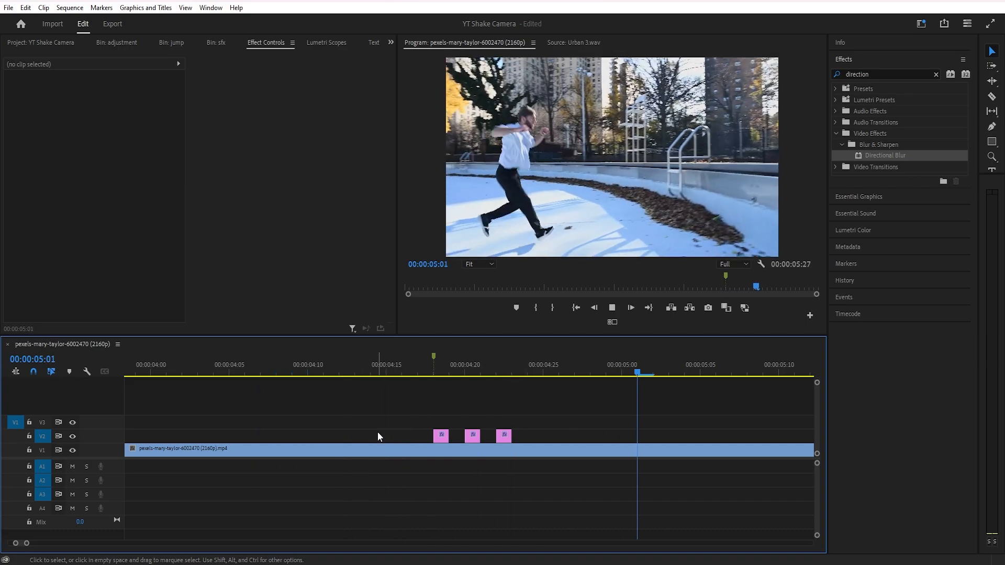
key(space)
click(292, 372)
key(space)
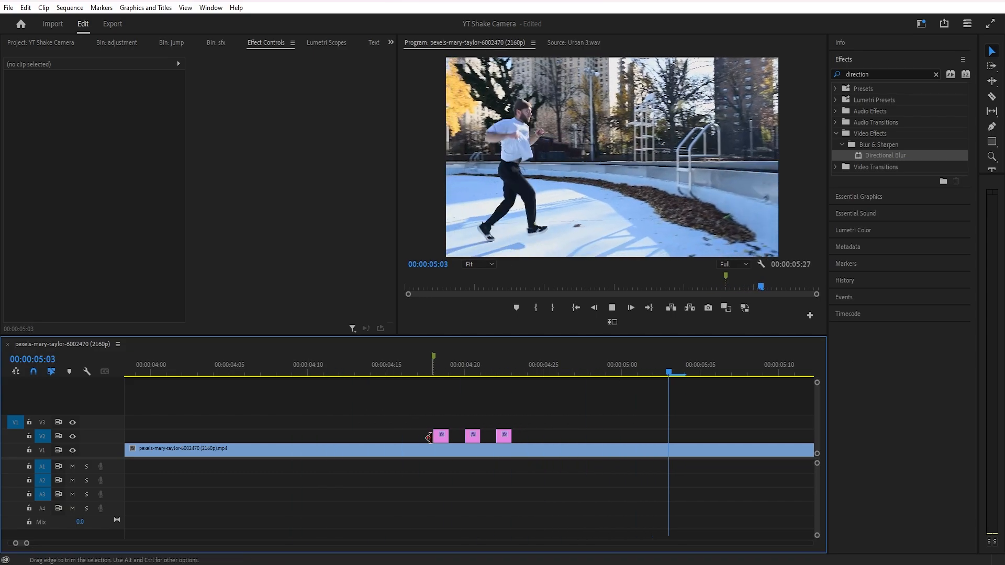
key(space)
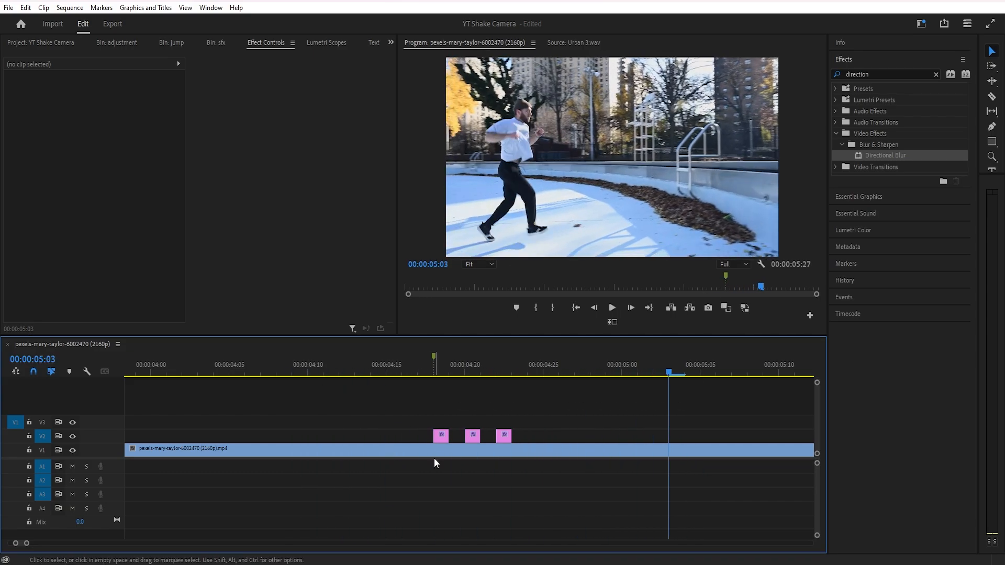
Step: Set the second Directional Blur's Blur Length to 50 on the first adjustment piece, 25 on the second and 10 on the third
click(441, 437)
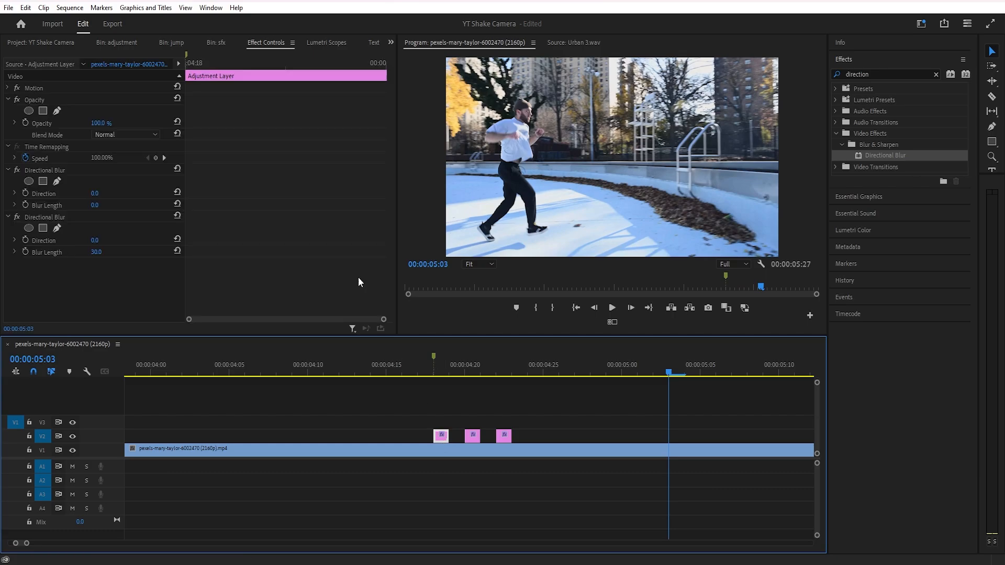
click(99, 253)
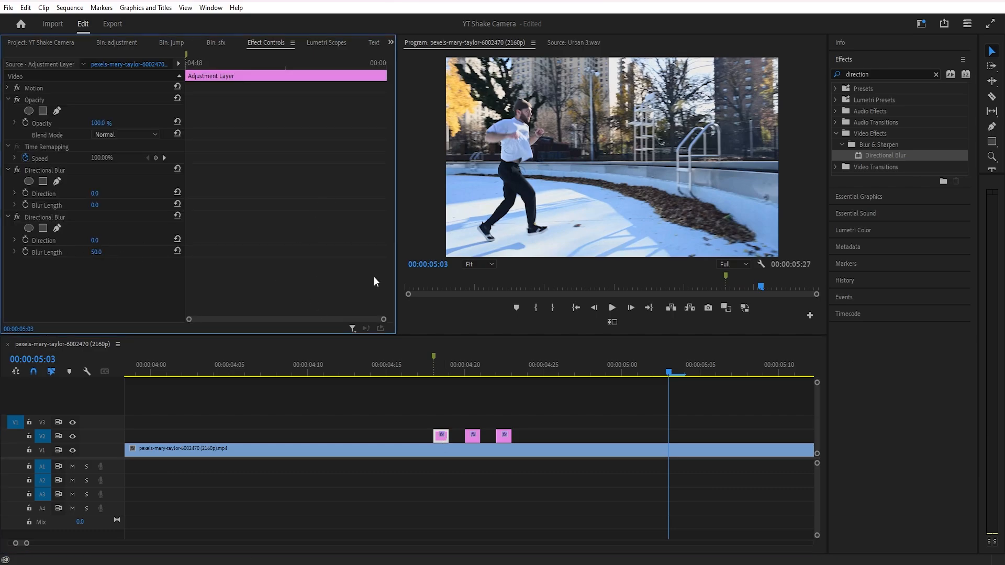
click(471, 436)
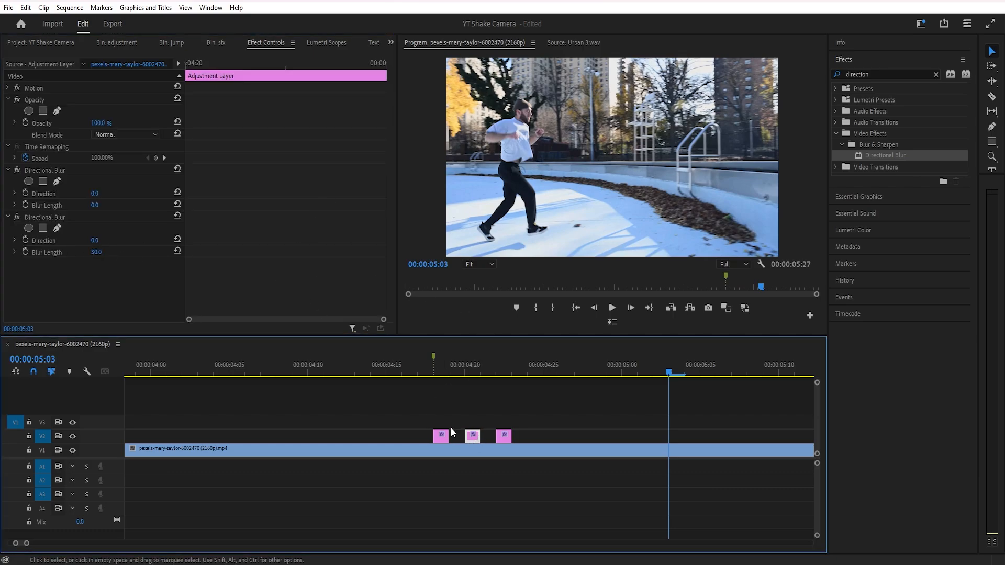
click(98, 253)
text(25)
key(Return)
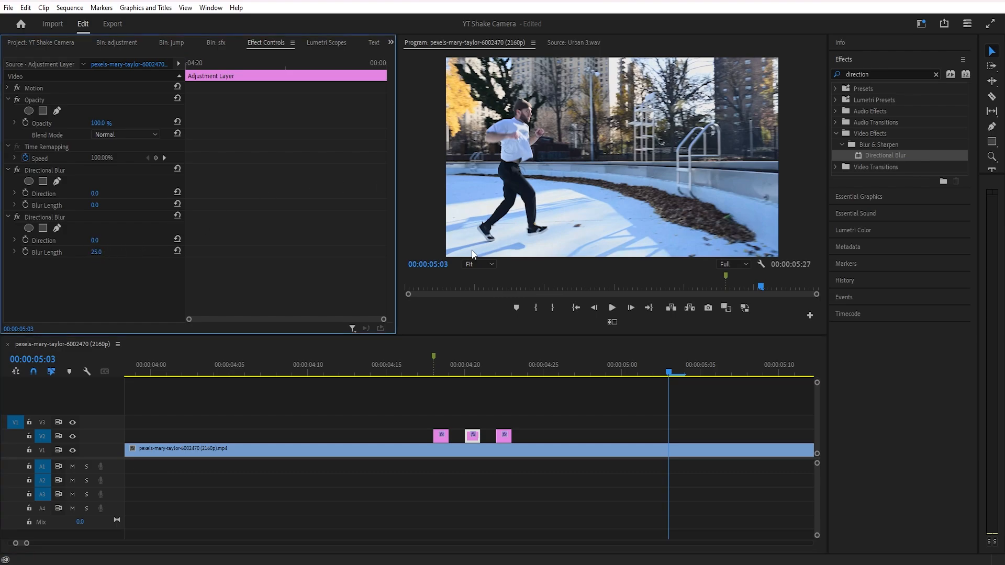
click(503, 436)
click(98, 252)
Step: Replay the landing section several times to review the shake with its decreasing blur
click(243, 365)
key(space)
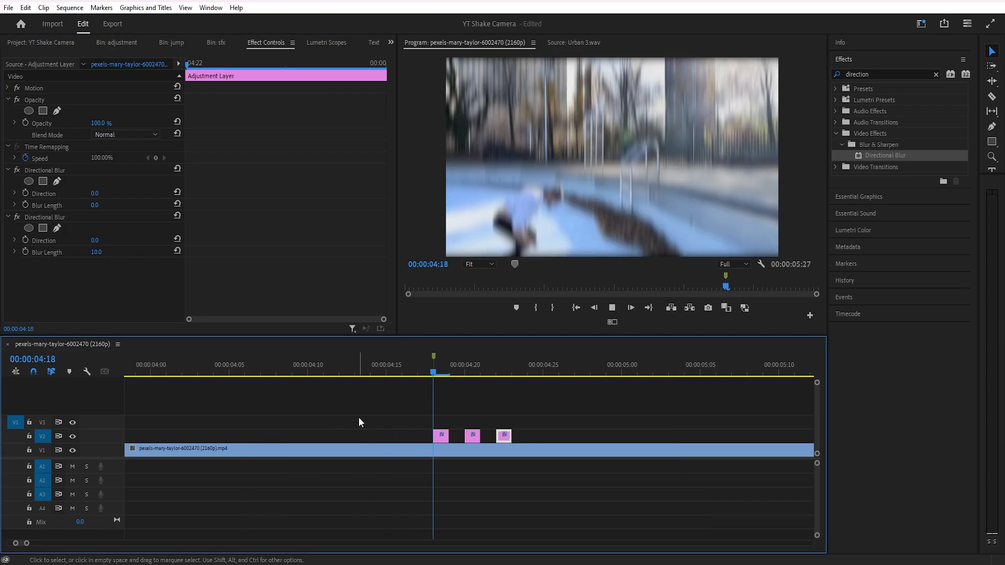
key(space)
scroll(269, 438, down, 5)
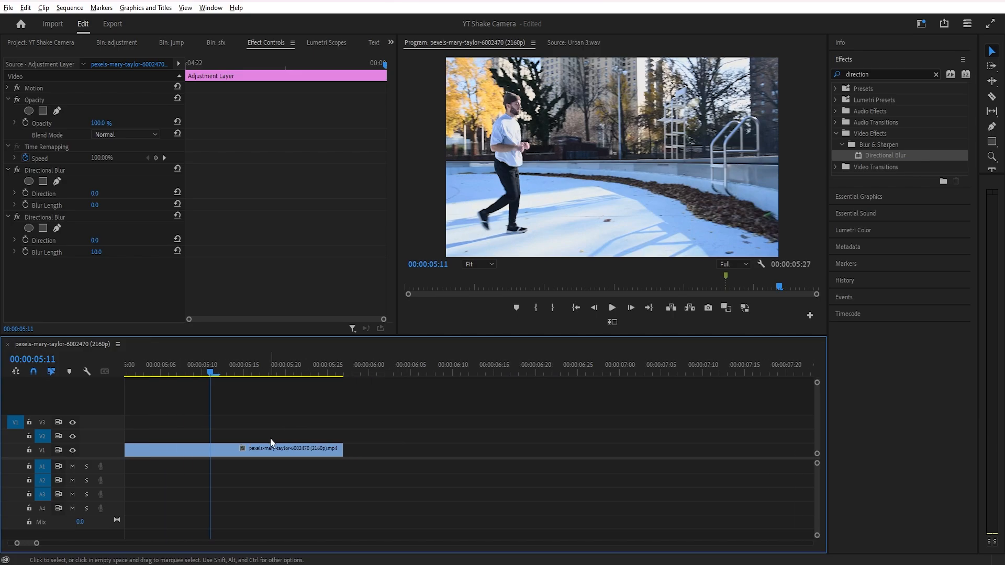
scroll(252, 428, up, 6)
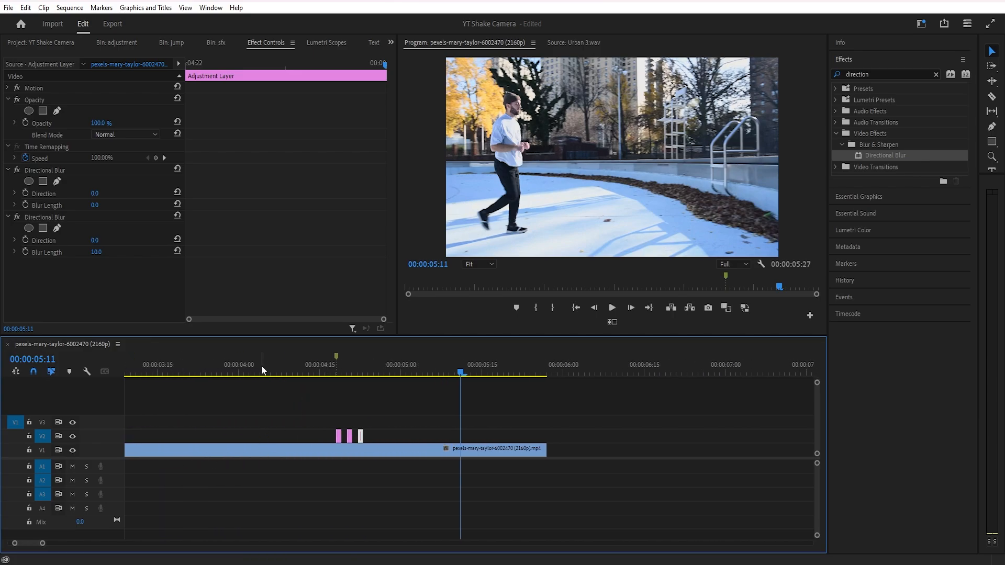
click(261, 367)
key(space)
key(space)
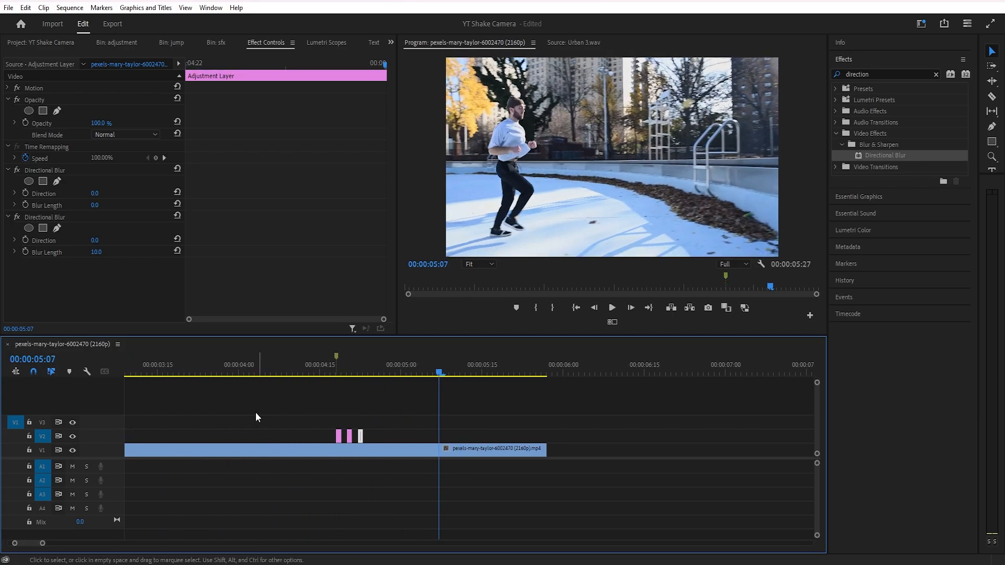
click(218, 370)
key(space)
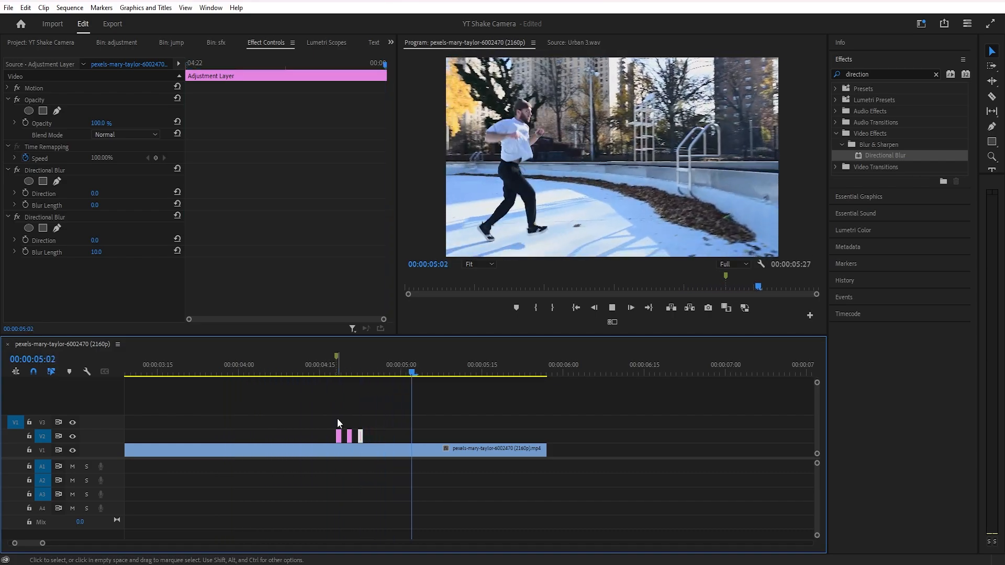
key(space)
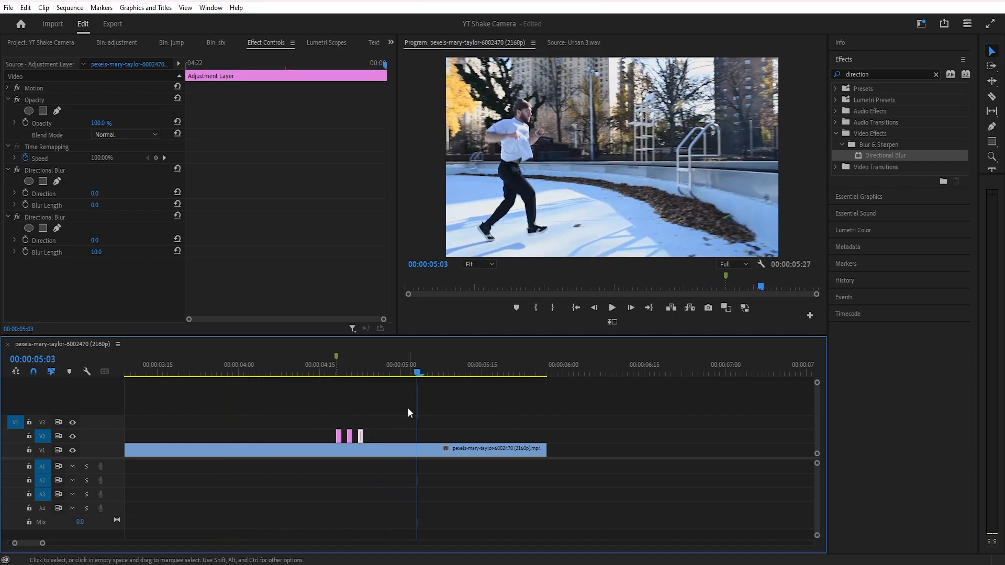
click(286, 387)
click(244, 373)
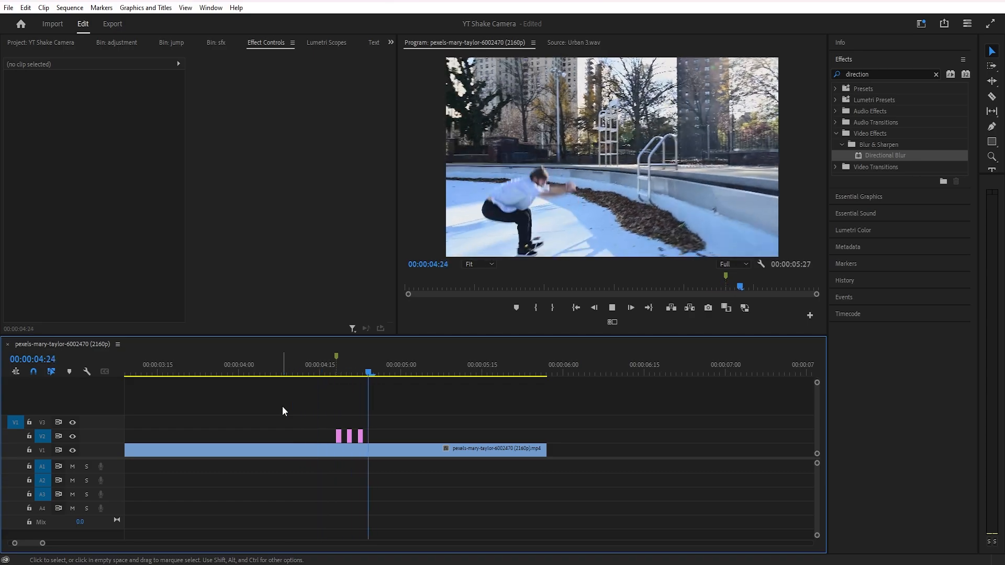
Step: Play the sequence from its beginning with the whole clip in view, stopping before the jump
key(space)
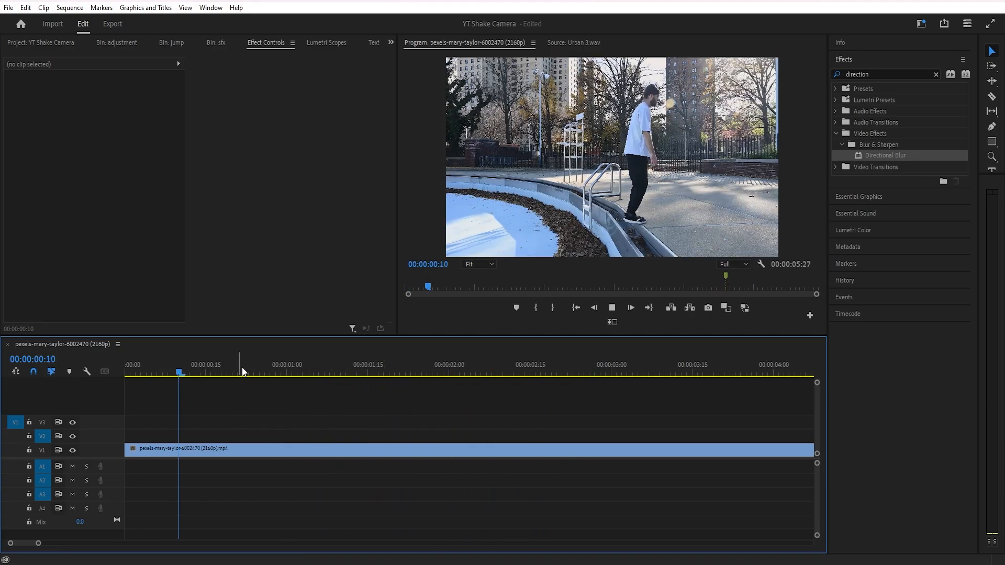
key(minus)
key(minus)
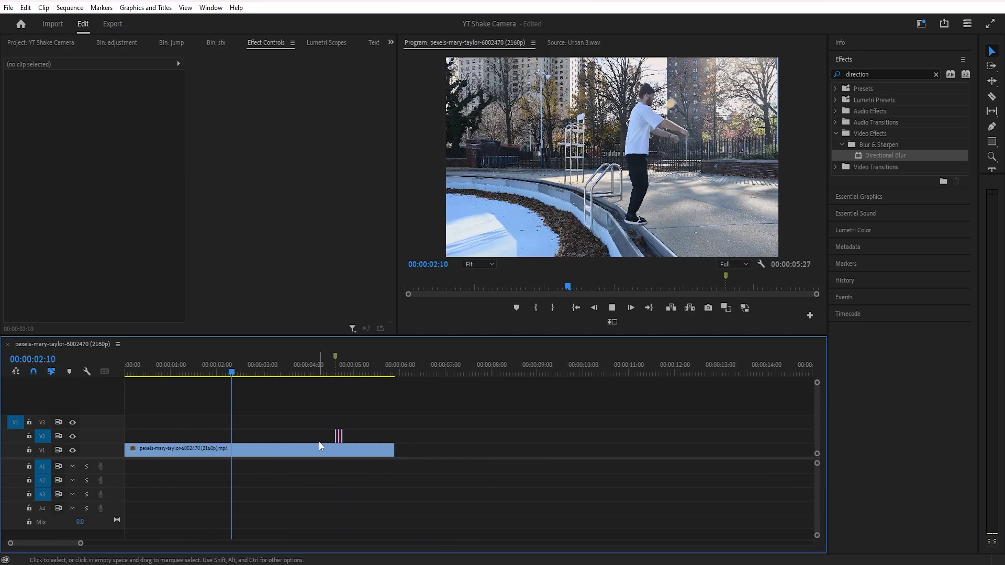
key(space)
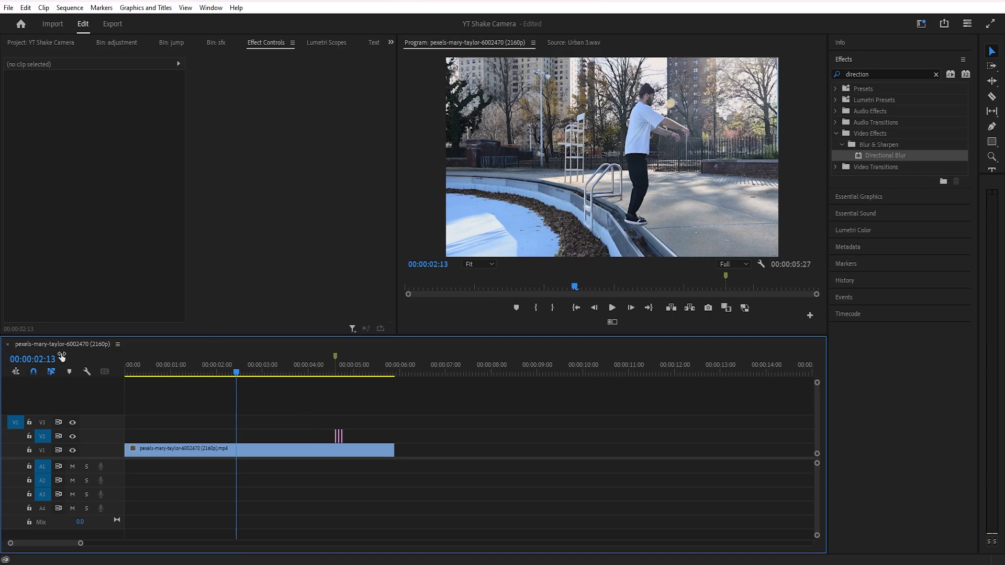
Step: Open the jump bin inside the sfx bin and move the playhead to the start of the sequence
click(236, 41)
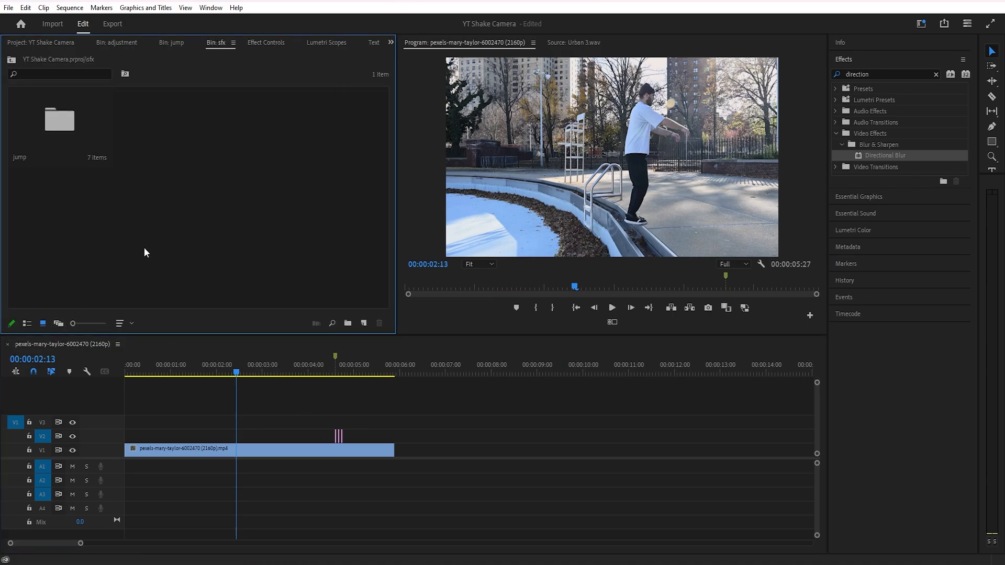
double_click(71, 130)
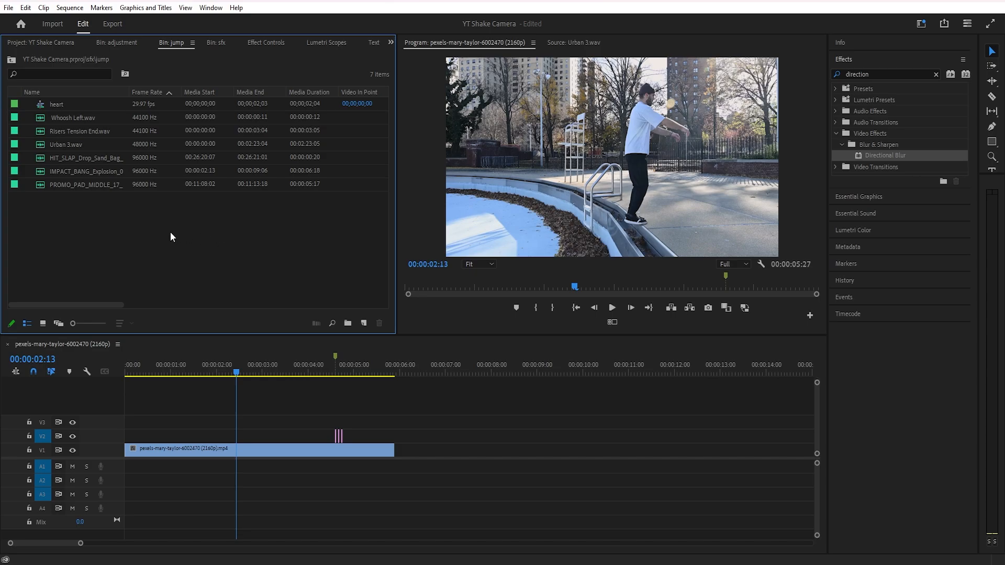
scroll(276, 457, up, 5)
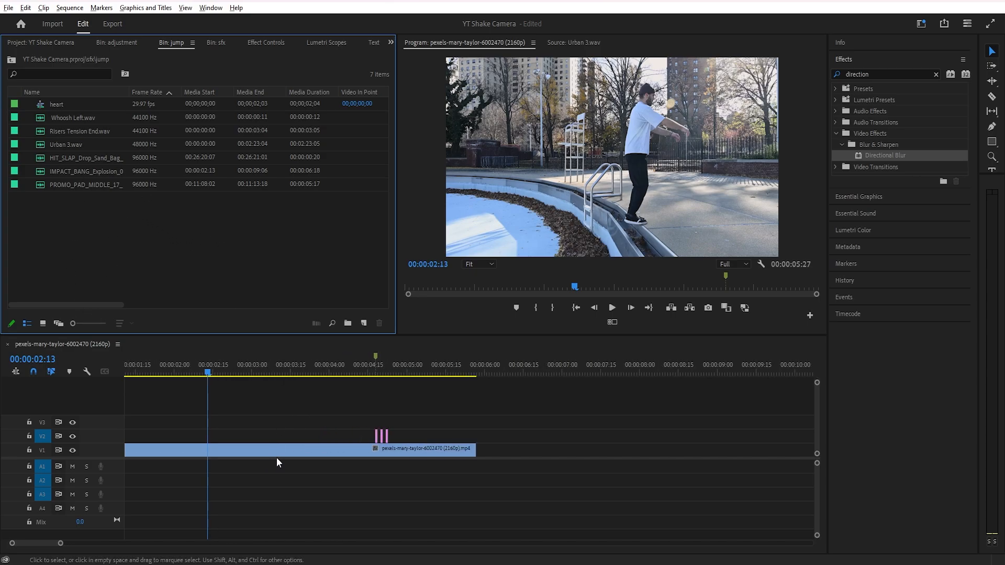
scroll(293, 450, left, 5)
scroll(293, 447, left, 3)
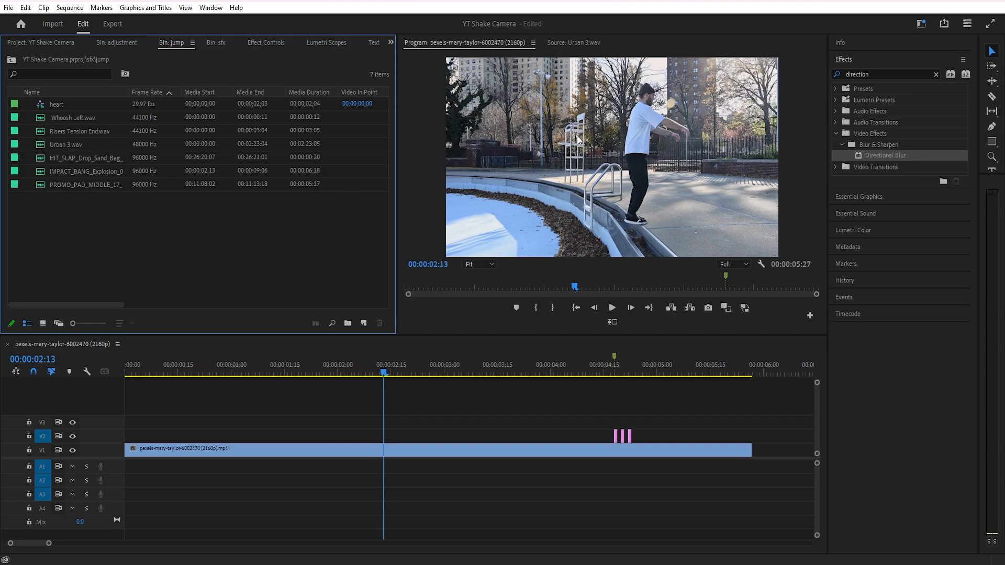
drag(574, 287, 504, 287)
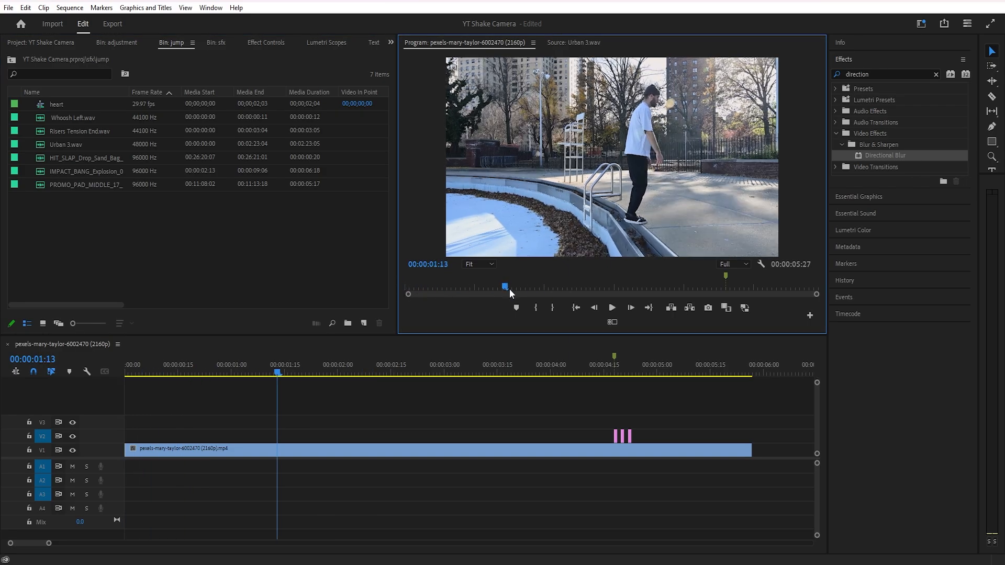
drag(505, 292, 334, 306)
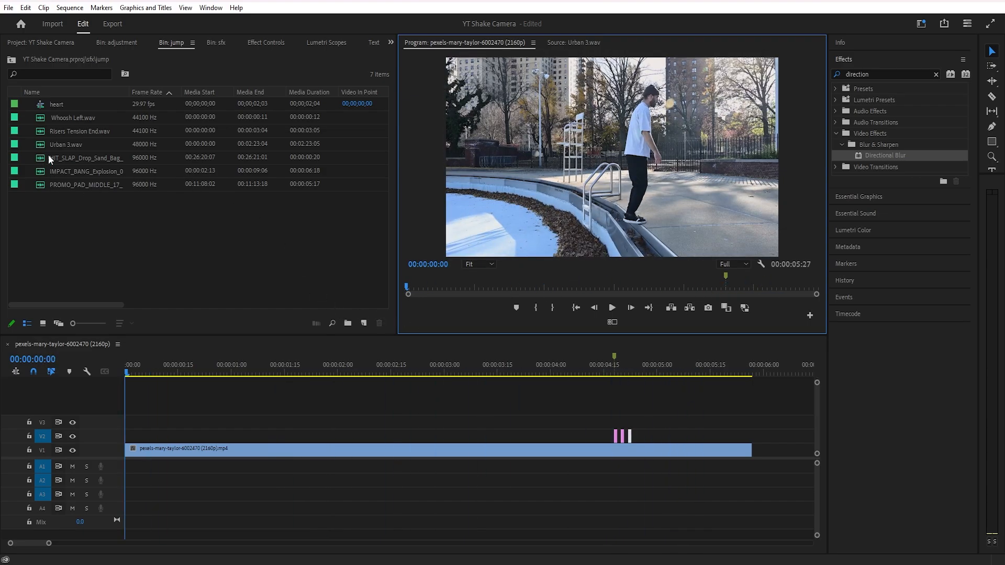
Step: Place Urban 3.wav on track A1 at the sequence start and extend it to the end of the video clip
click(64, 144)
drag(454, 446, 137, 469)
double_click(662, 465)
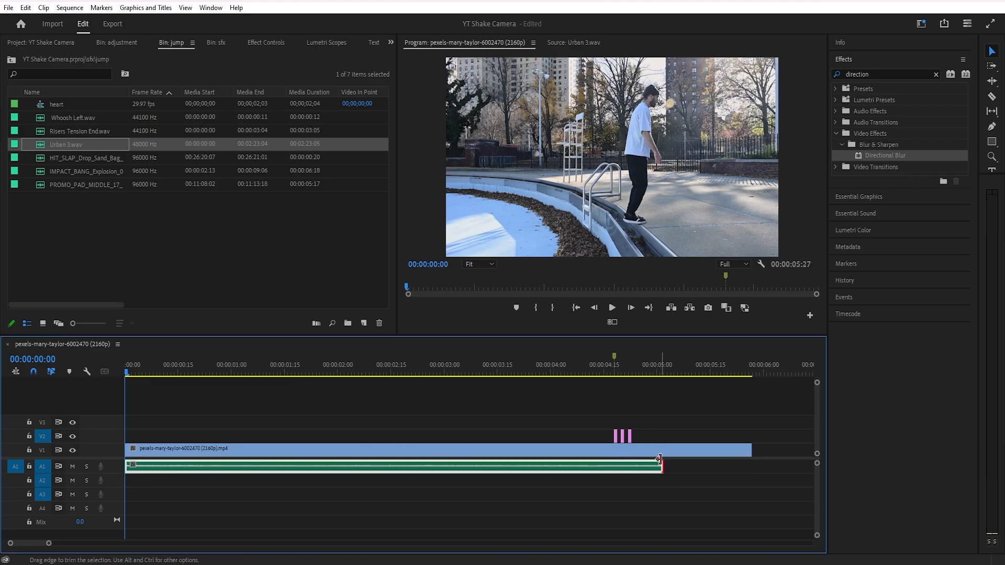
drag(660, 469, 751, 471)
Step: Play the sequence from the start to check the video with the music
drag(148, 370, 85, 366)
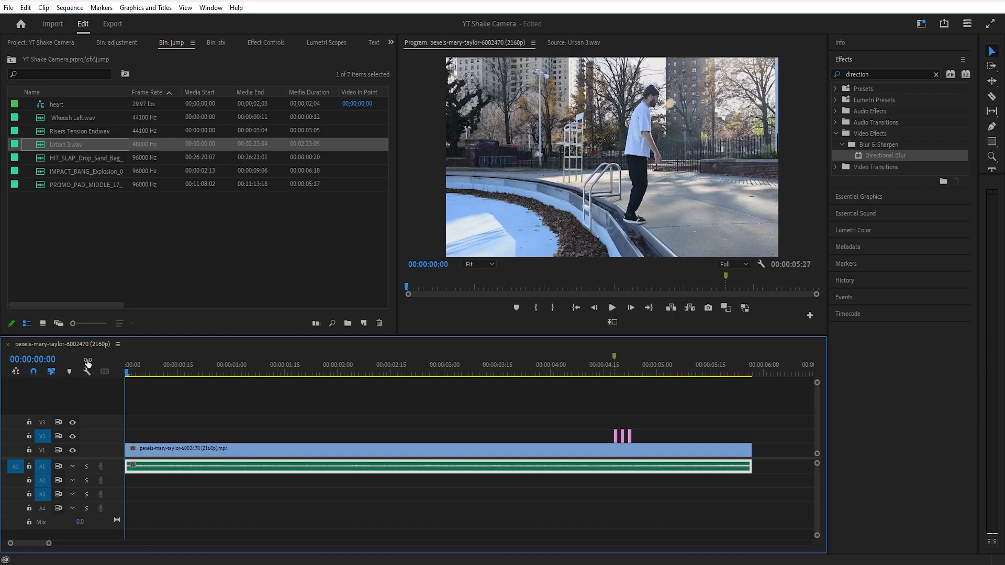
key(space)
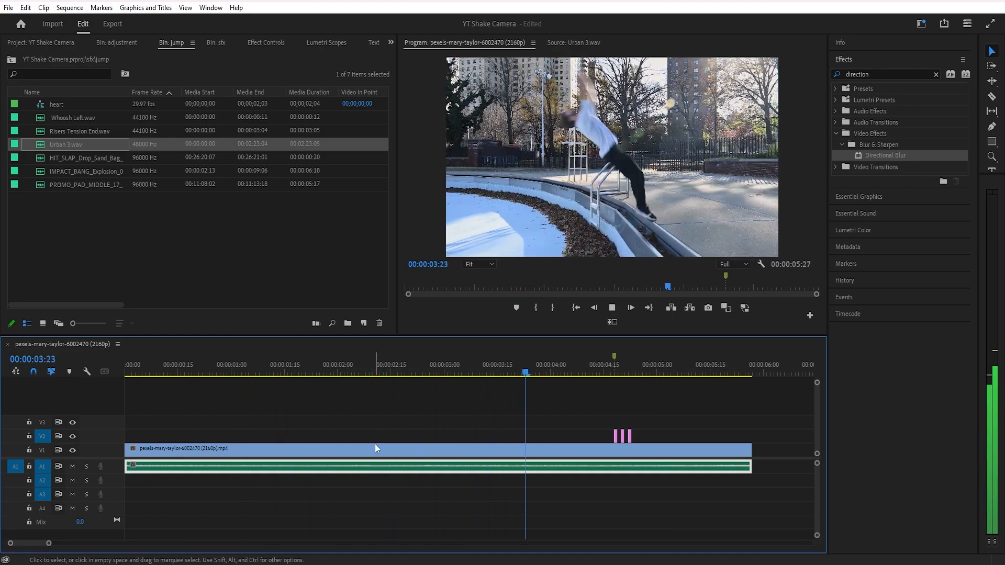
key(space)
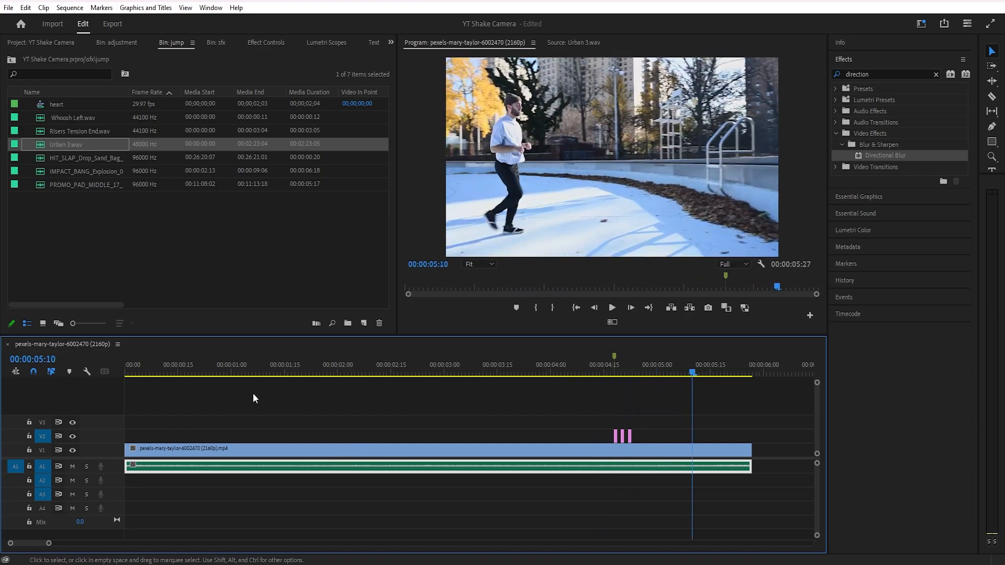
Step: Add a marker at 00:00:03:24, where the jump starts, and place Risers Tension End.wav on track A2 ending at that marker
click(259, 392)
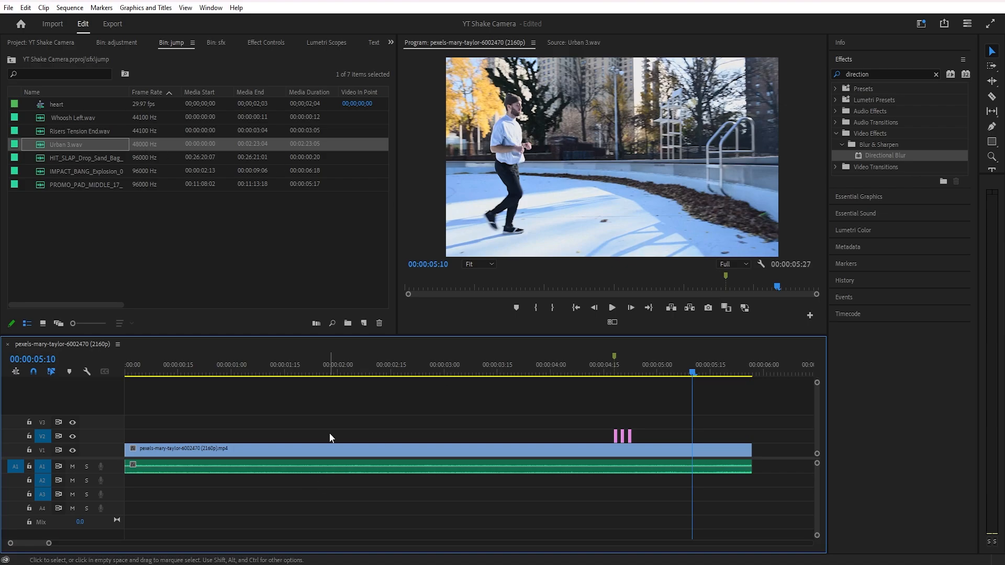
drag(140, 370, 526, 399)
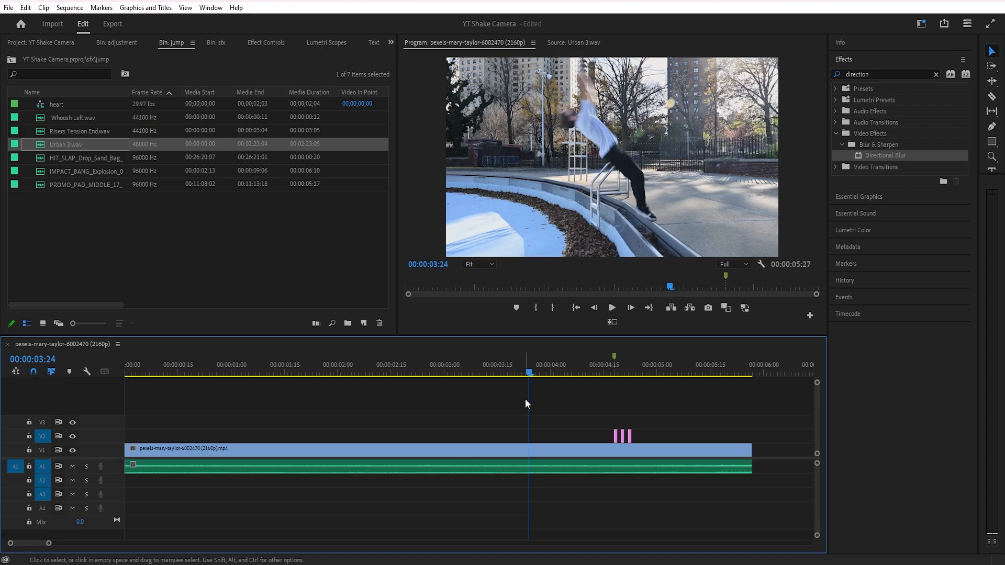
key(m)
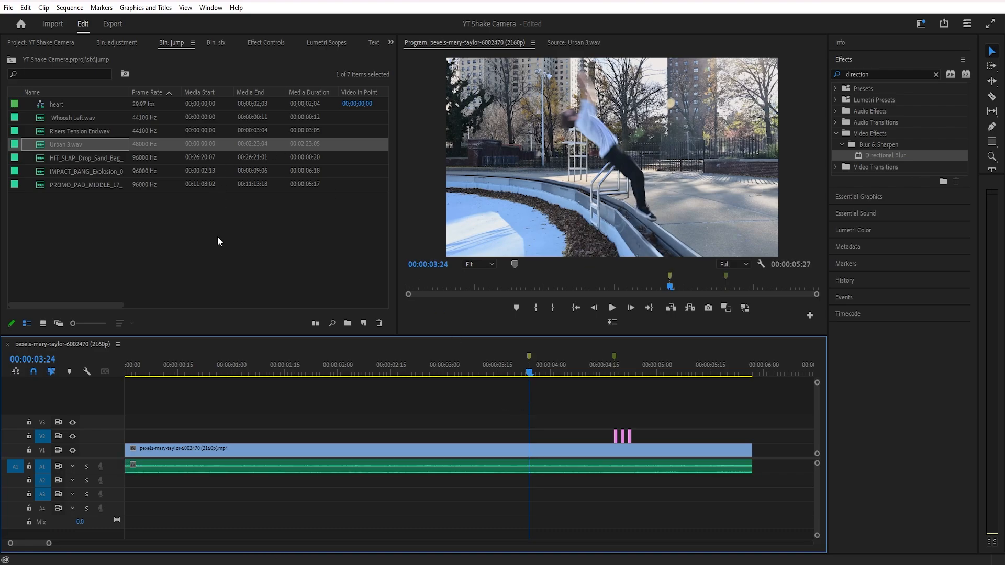
click(81, 132)
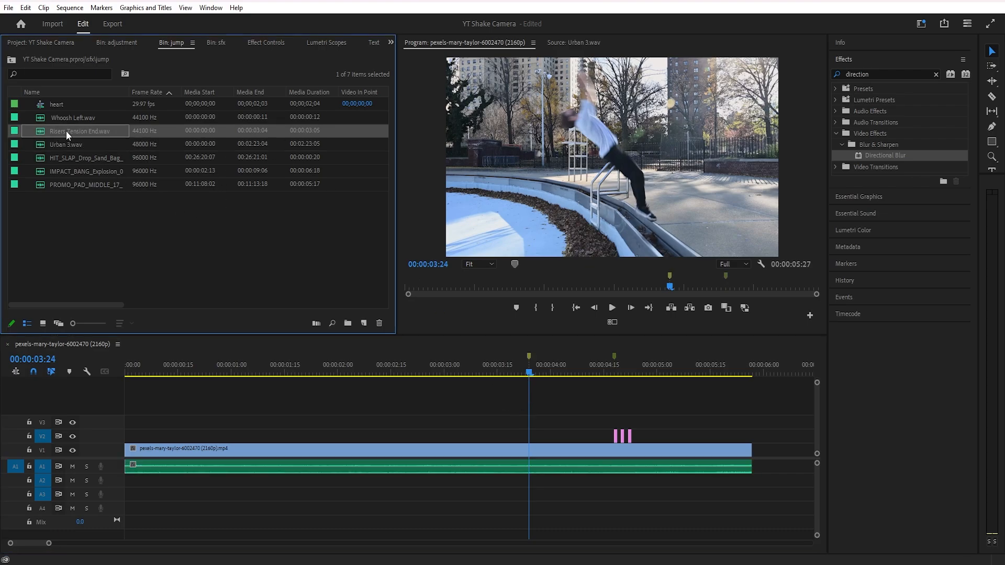
drag(66, 130, 189, 490)
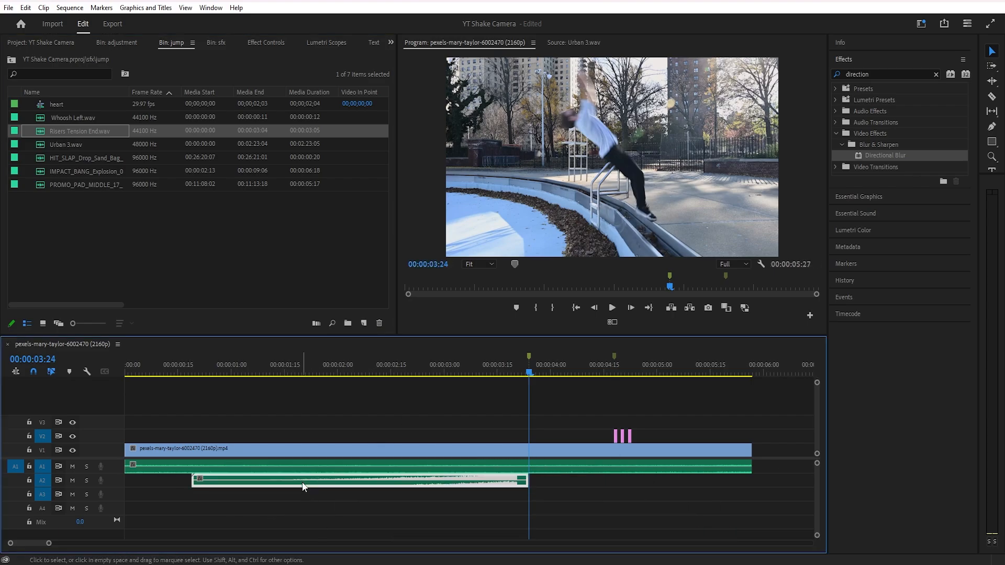
Step: Shift Risers Tension End.wav on track A2 about two frames later so that it ends just past the jump-start marker
drag(303, 486, 312, 482)
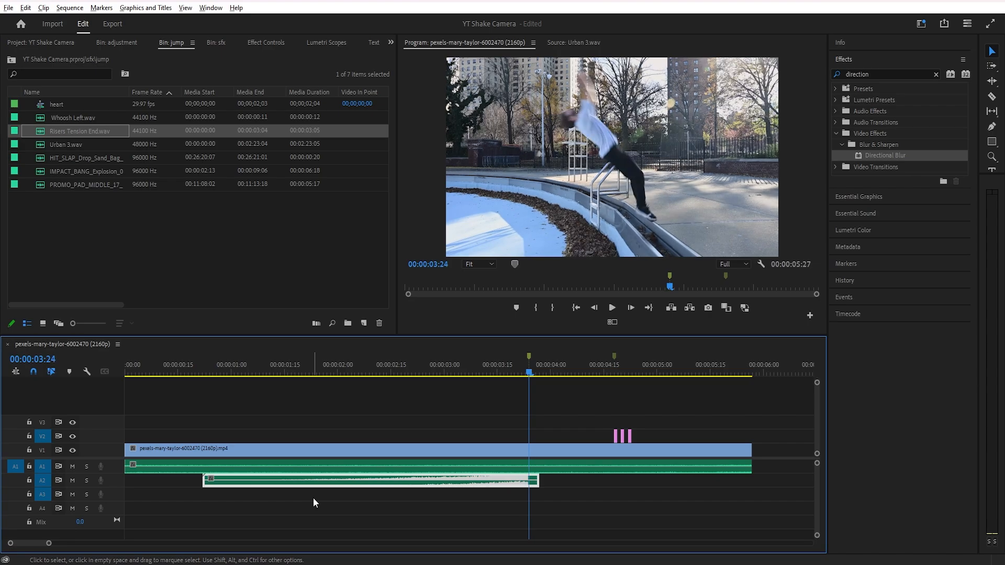
key(alt+Left)
key(alt+Right)
key(alt+Left)
key(alt+Left)
key(alt+Right)
click(310, 496)
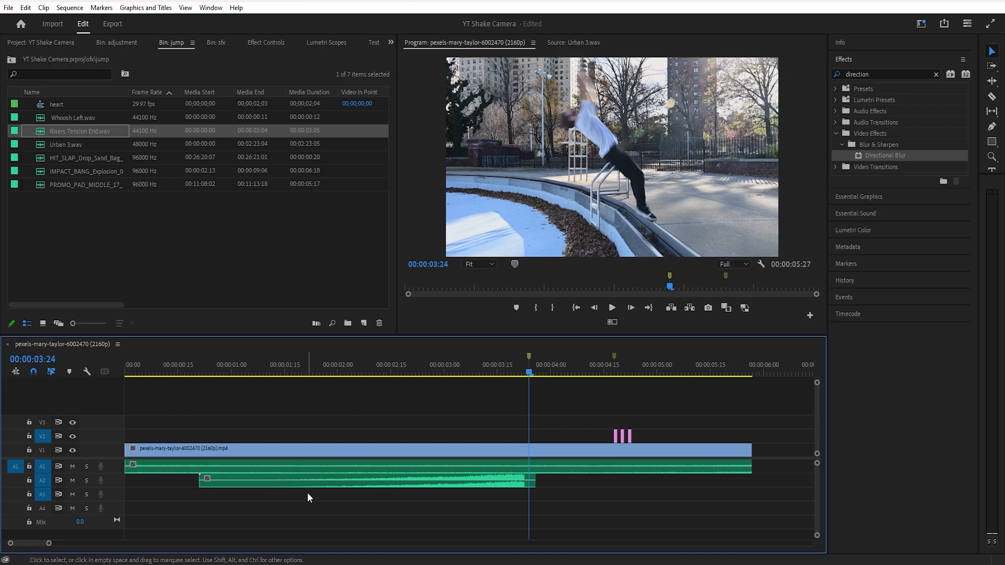
Step: Lower the audio gain of Risers Tension End.wav on track A2
click(312, 483)
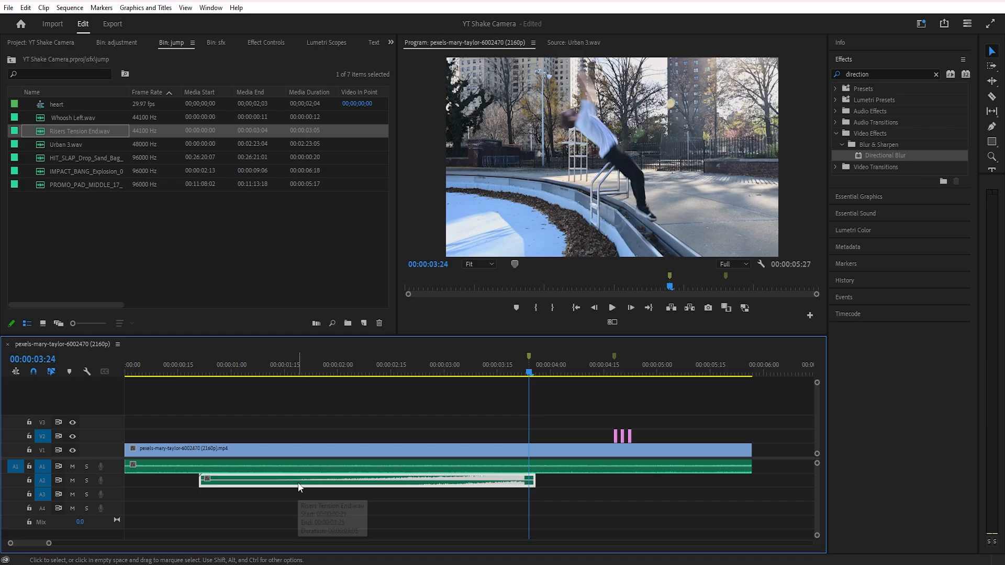
text(g-)
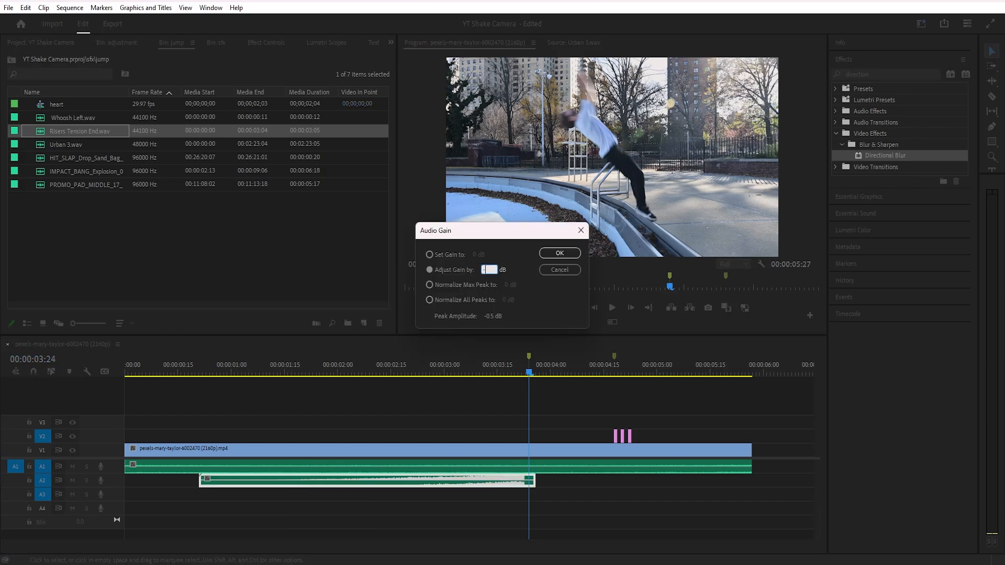
key(Return)
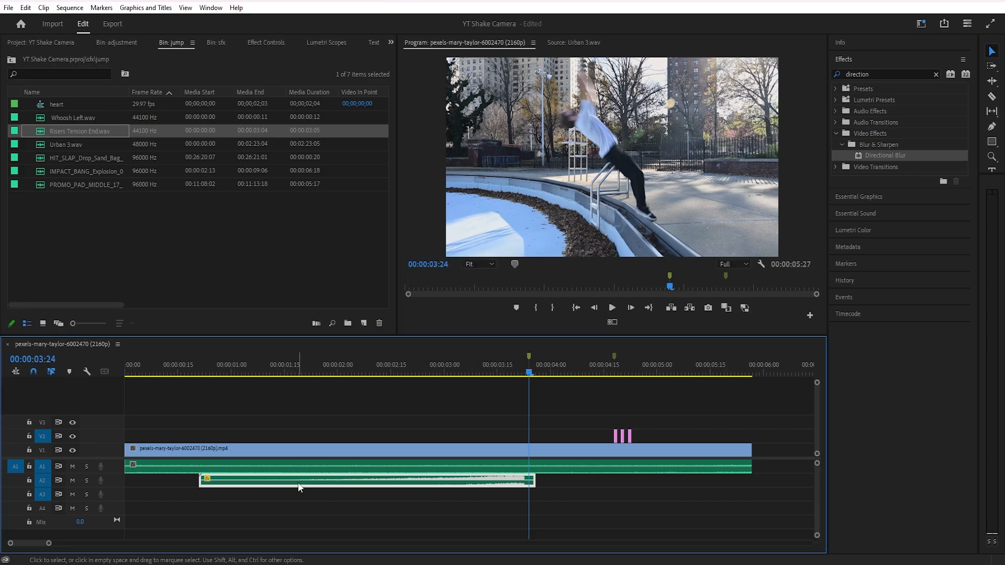
Step: Play the sequence through the jump to check the riser against the music
click(227, 261)
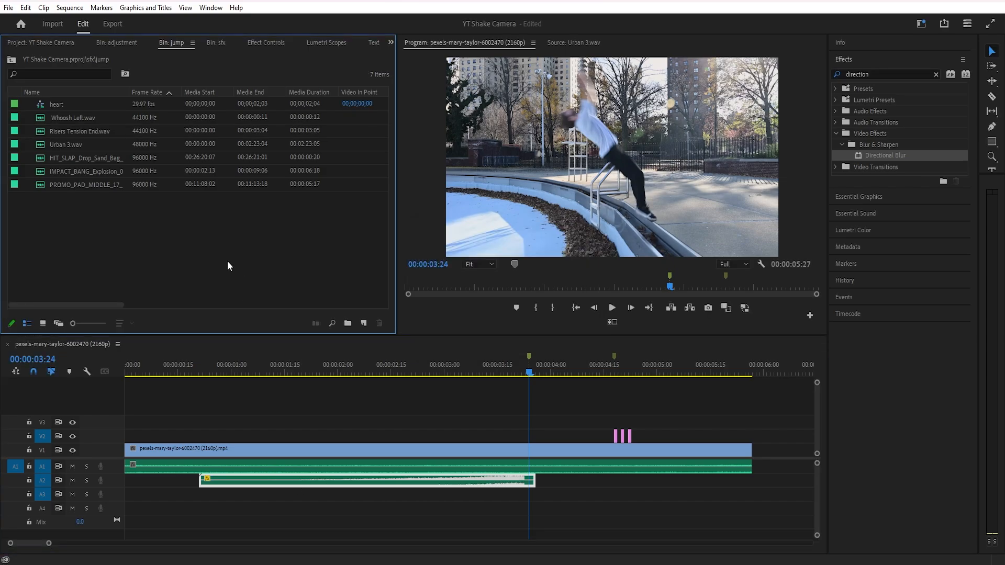
click(178, 363)
key(space)
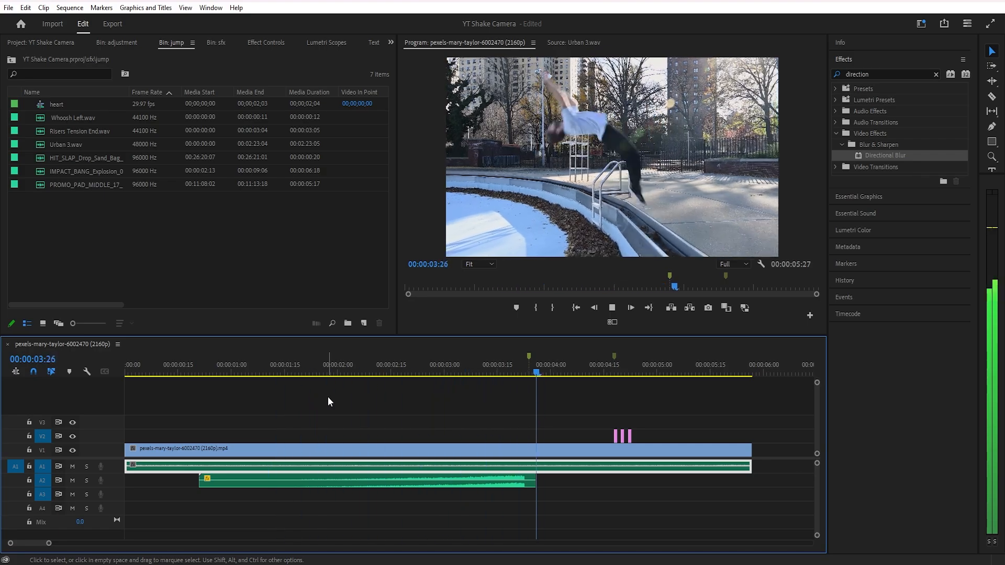
key(space)
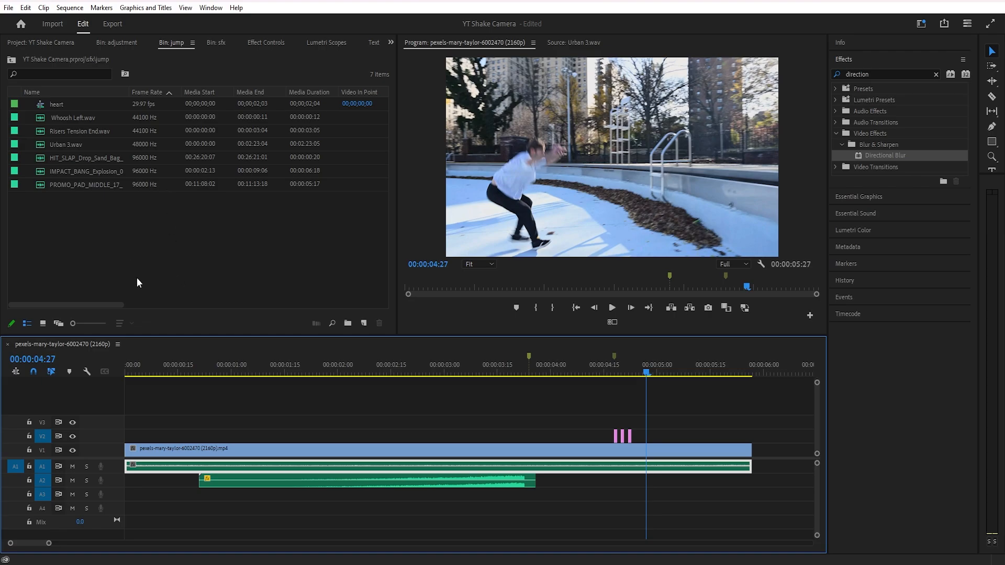
Step: Place Whoosh Left.wav on track A3 at the jump-start marker and play the sequence through the jump to check it
click(67, 118)
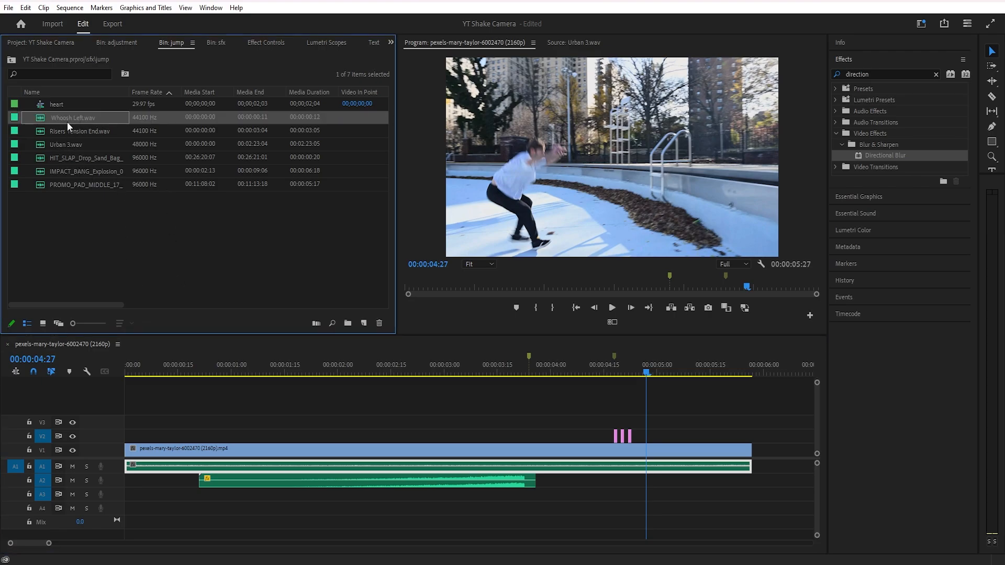
mouse_move(61, 118)
mouse_down()
mouse_move(568, 487)
mouse_move(529, 492)
mouse_up()
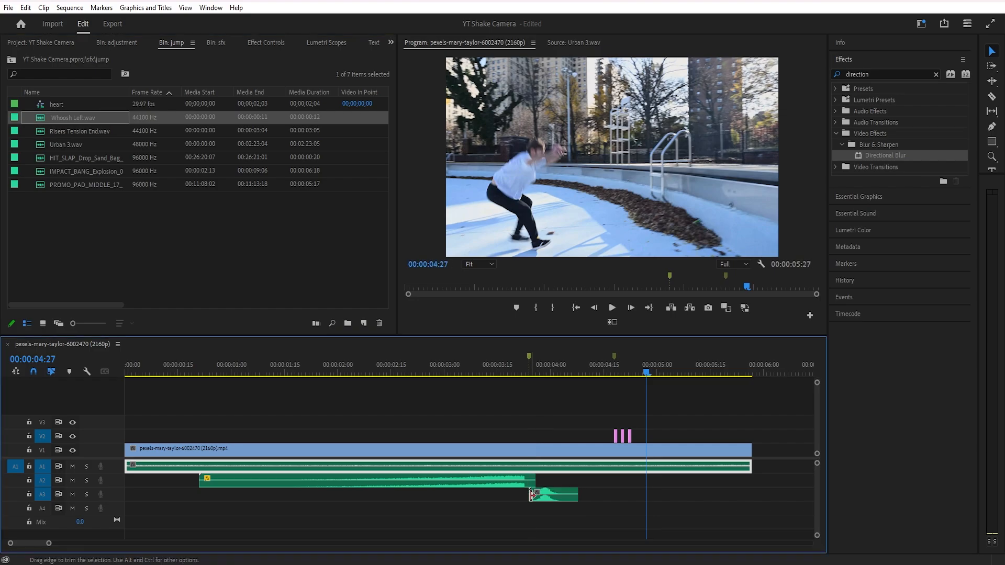
click(407, 373)
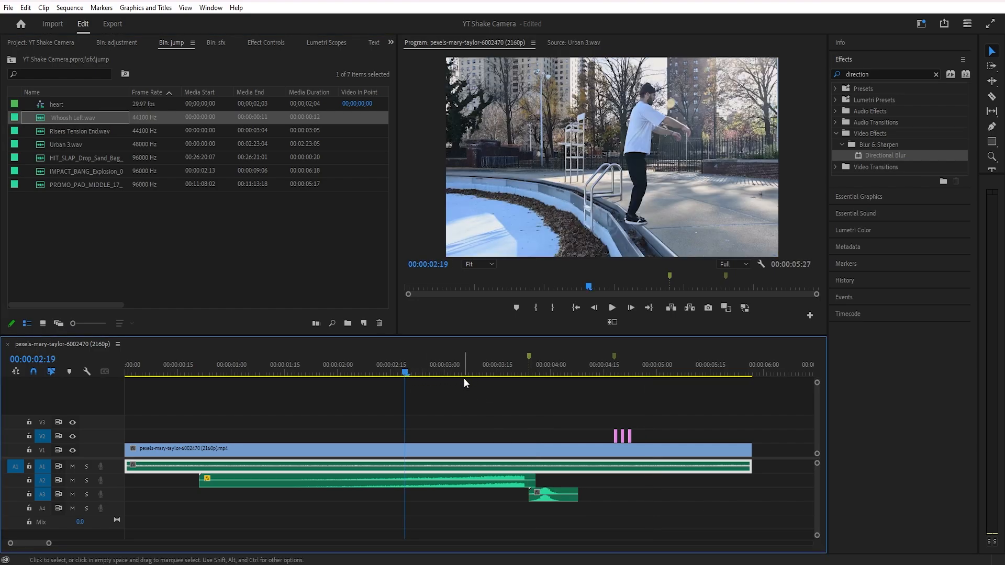
key(space)
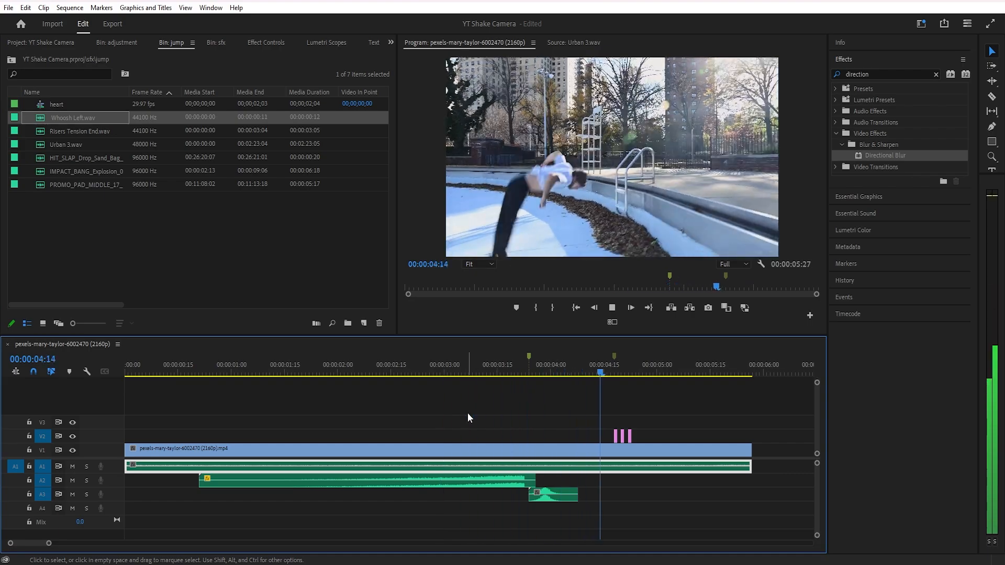
key(space)
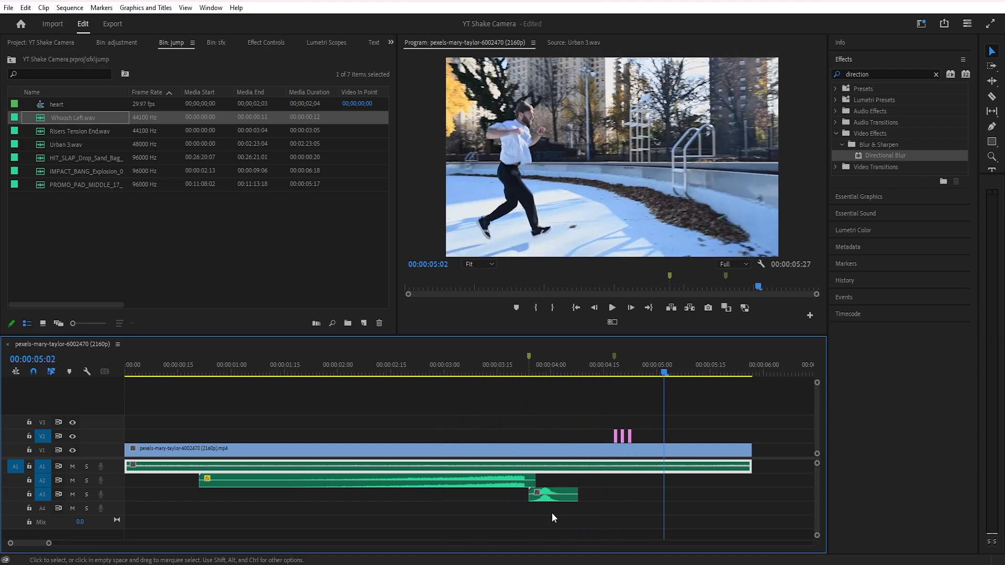
Step: Adjust the gain of the whoosh clip on track A3 by -5 dB and play the jump to check it
click(562, 495)
key(g)
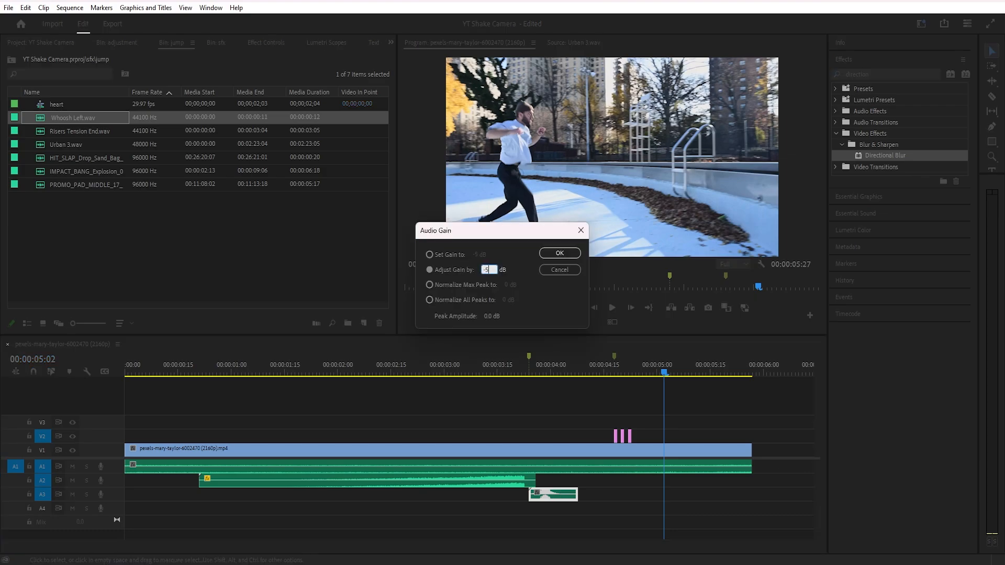
key(Return)
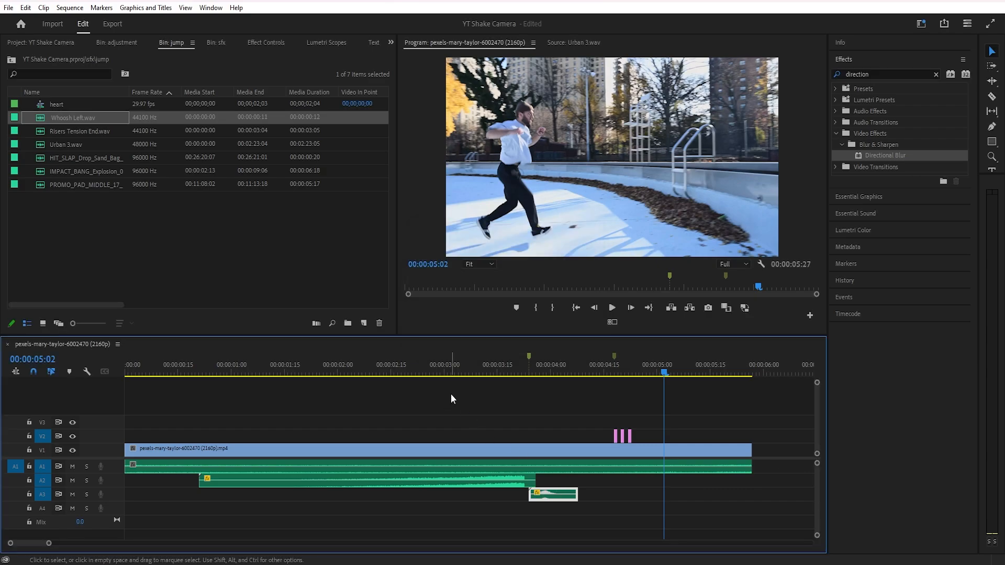
click(451, 394)
key(space)
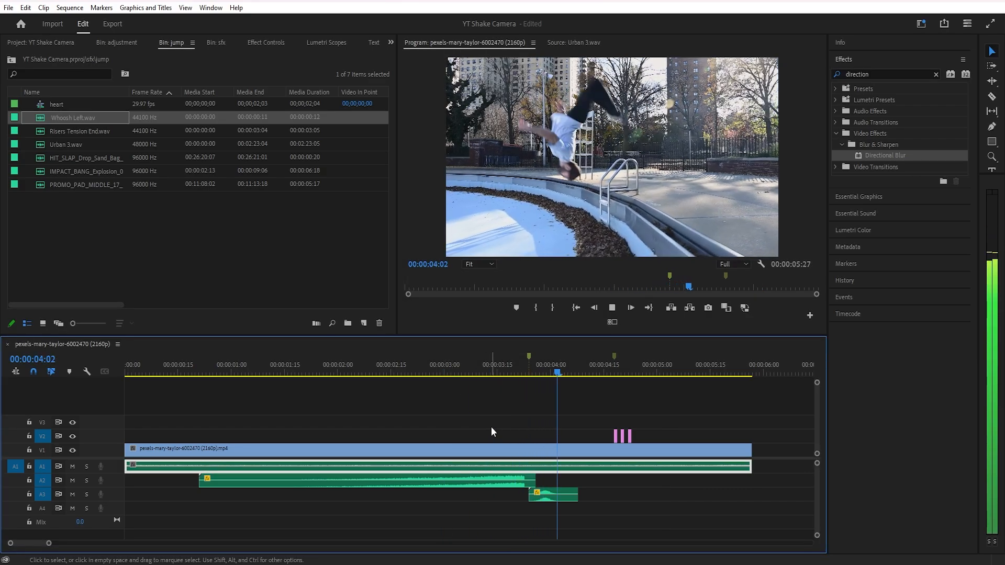
click(491, 426)
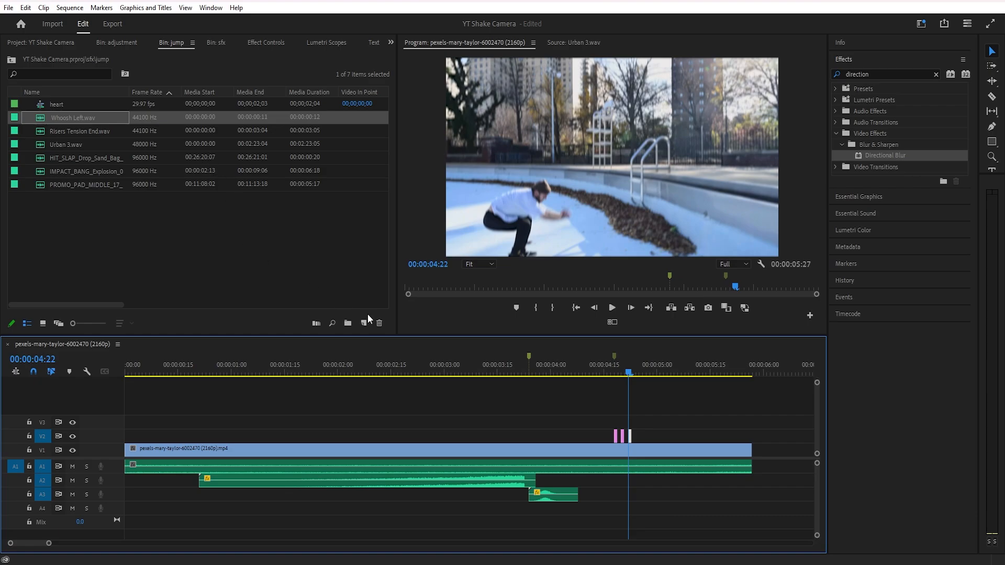
Step: Try the IMPACT_BANG_Explosion sound on track A4, starting shortly before the landing marker, and play the sequence with it
drag(630, 375, 615, 376)
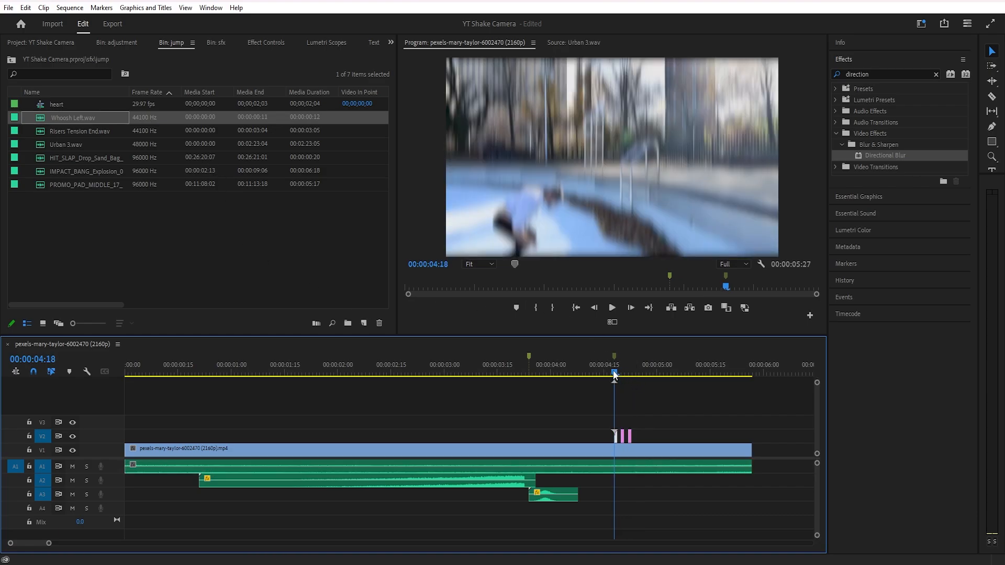
click(64, 158)
click(87, 172)
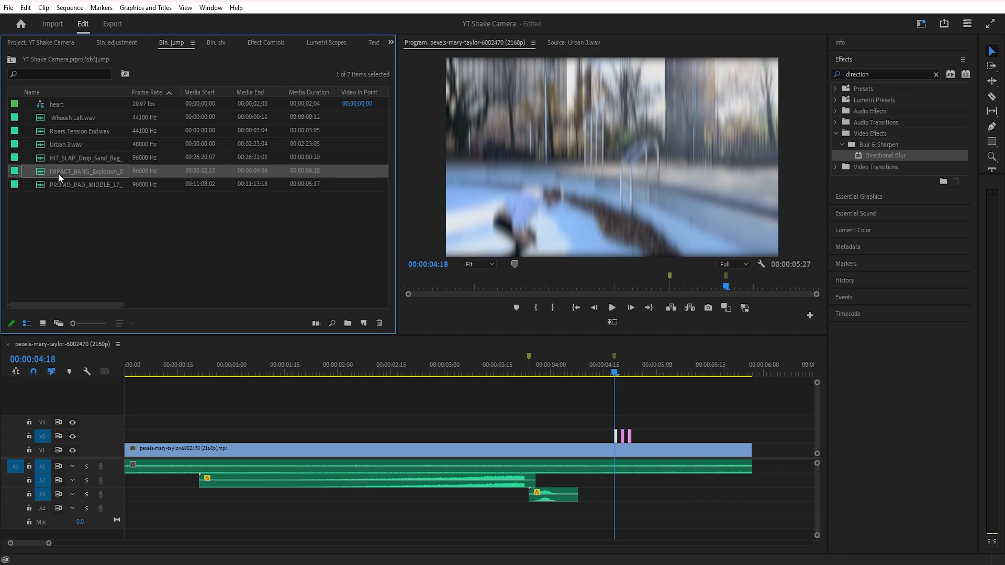
drag(58, 174, 568, 508)
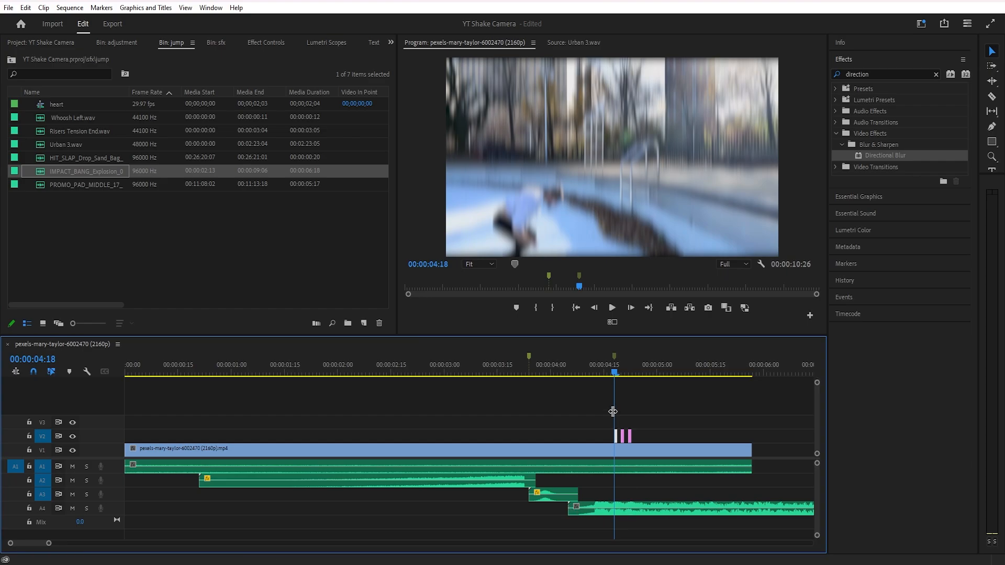
drag(611, 373, 500, 360)
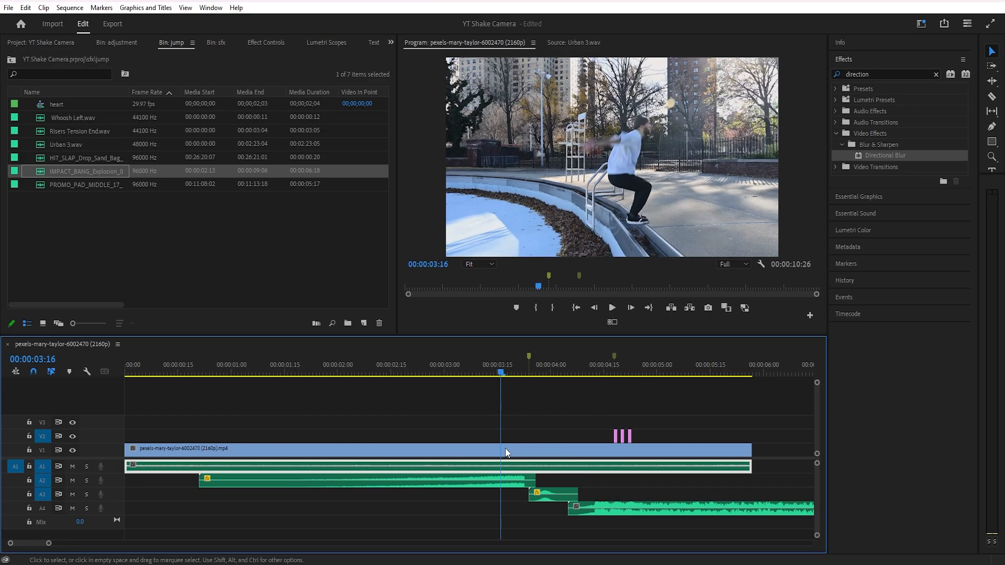
click(254, 372)
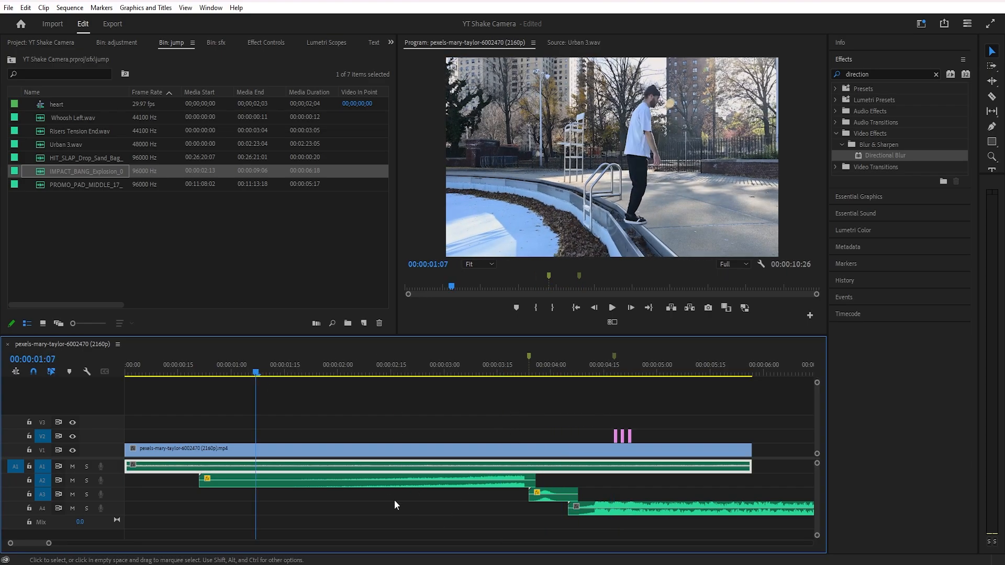
key(space)
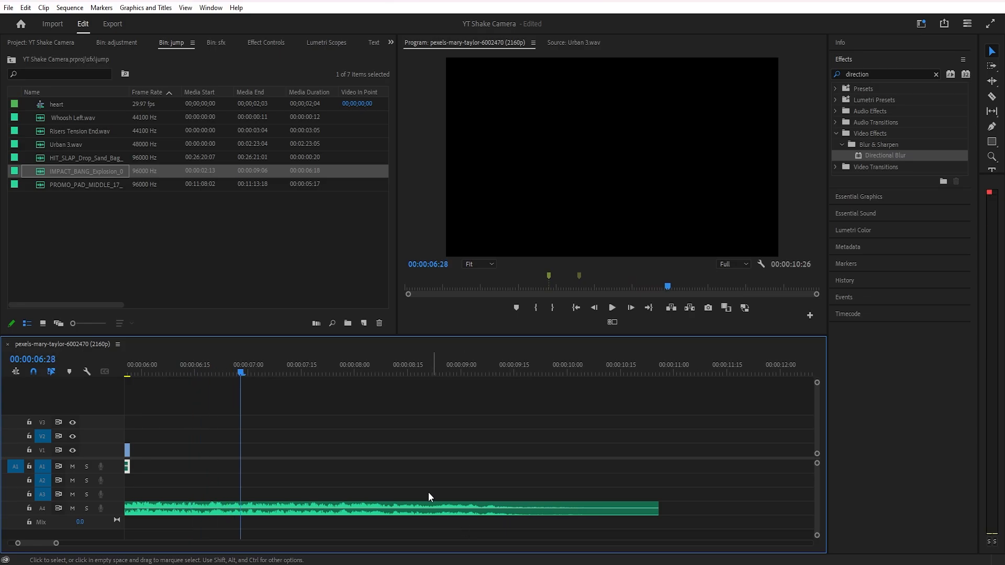
key(space)
Step: Trim the explosion sound on track A4 to the end of the video clip, play it back and delete it
scroll(278, 476, down, 3)
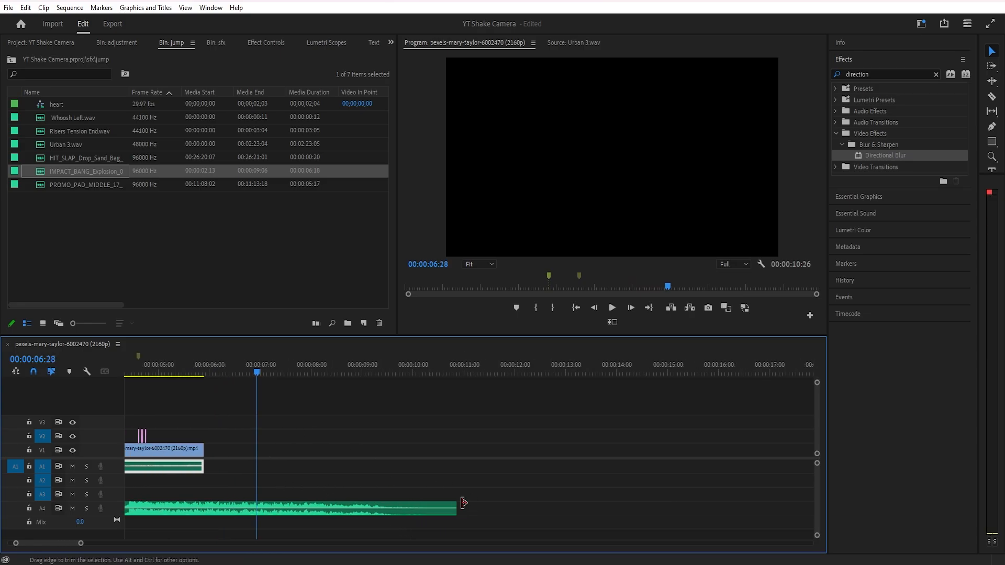
drag(455, 507, 204, 508)
scroll(249, 457, up, 5)
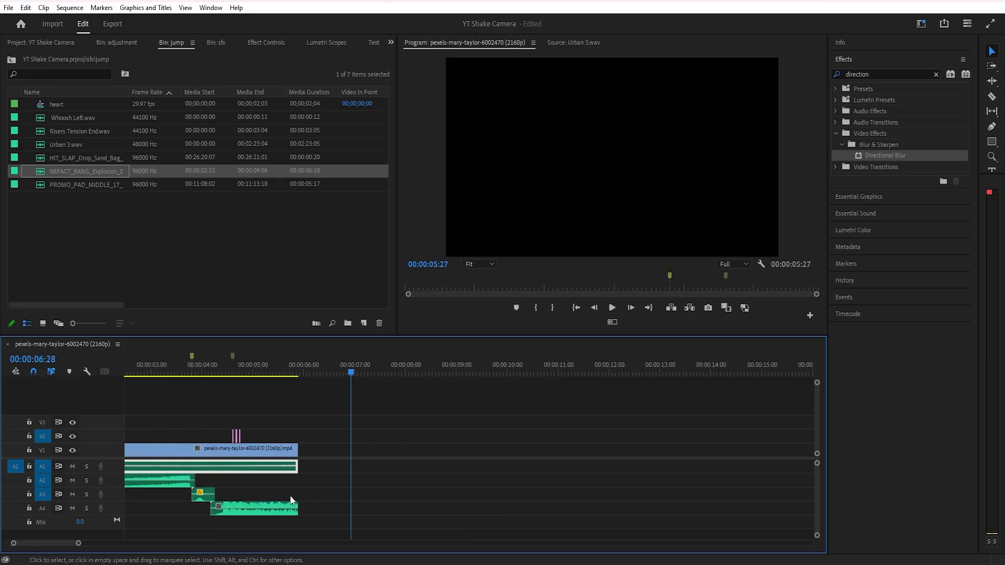
click(270, 367)
key(space)
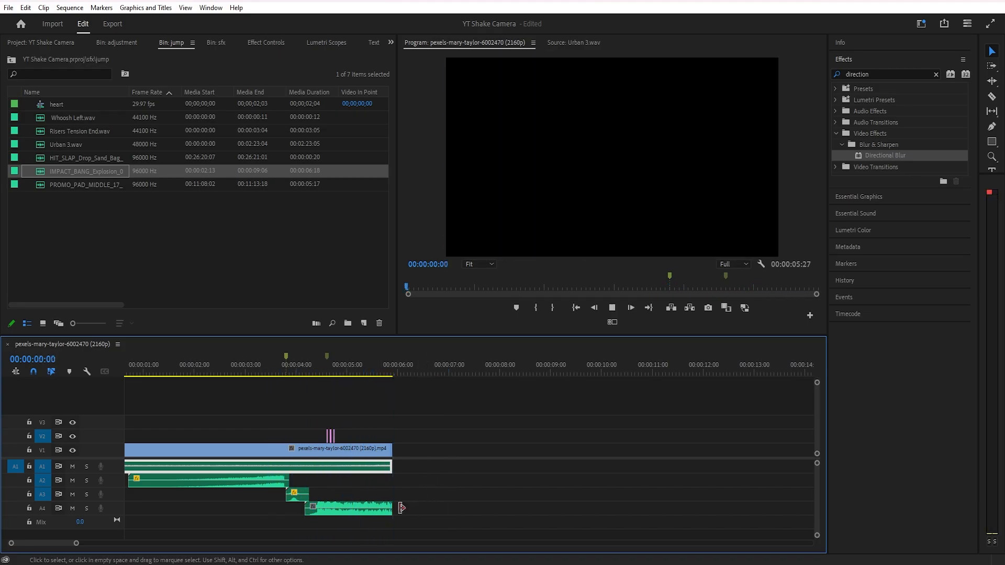
click(379, 511)
key(space)
key(Delete)
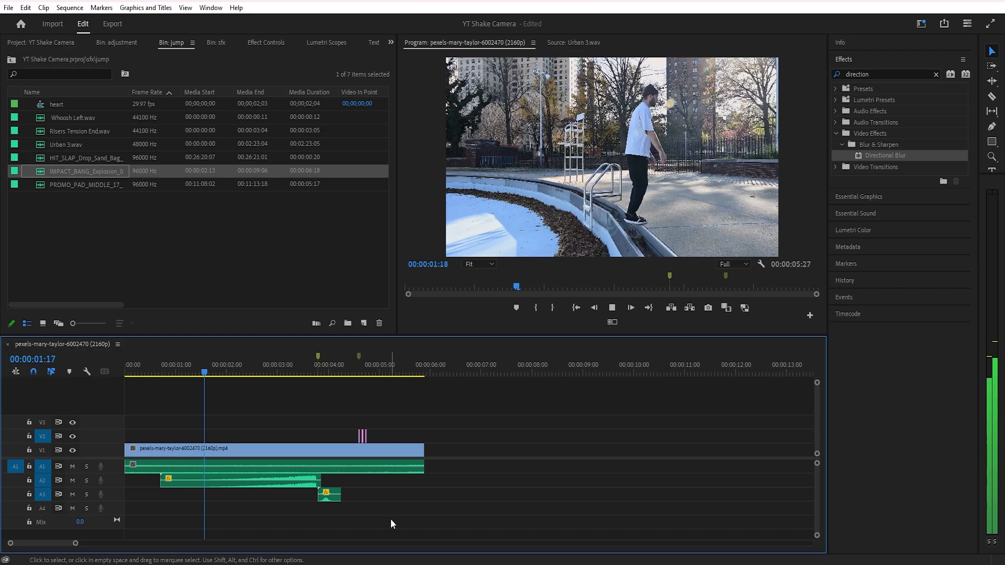
Step: Place the HIT_SLAP_Drop_Sand_Bag sound on track A4 at the landing marker and move it two frames earlier
click(119, 161)
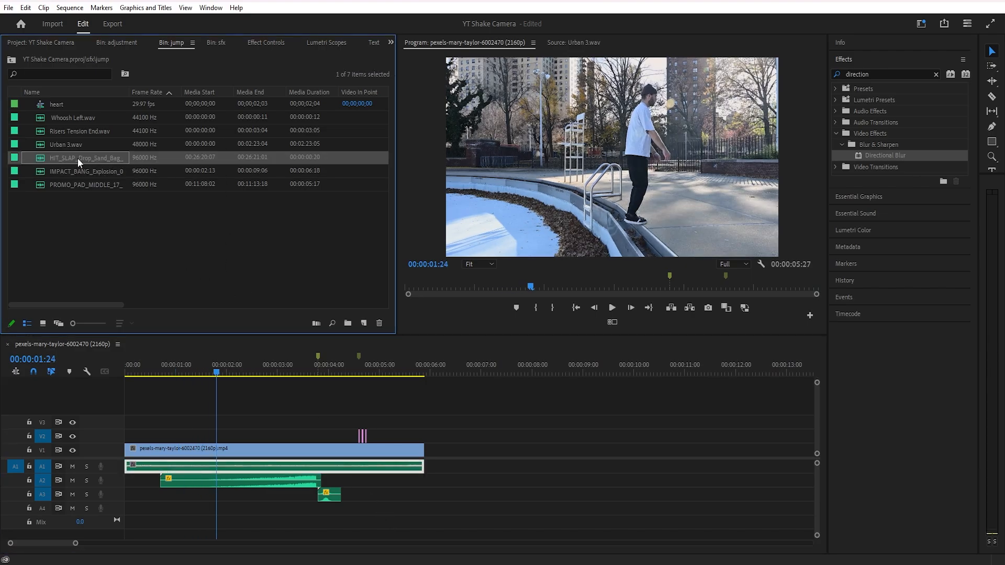
drag(67, 156, 384, 507)
scroll(359, 485, up, 4)
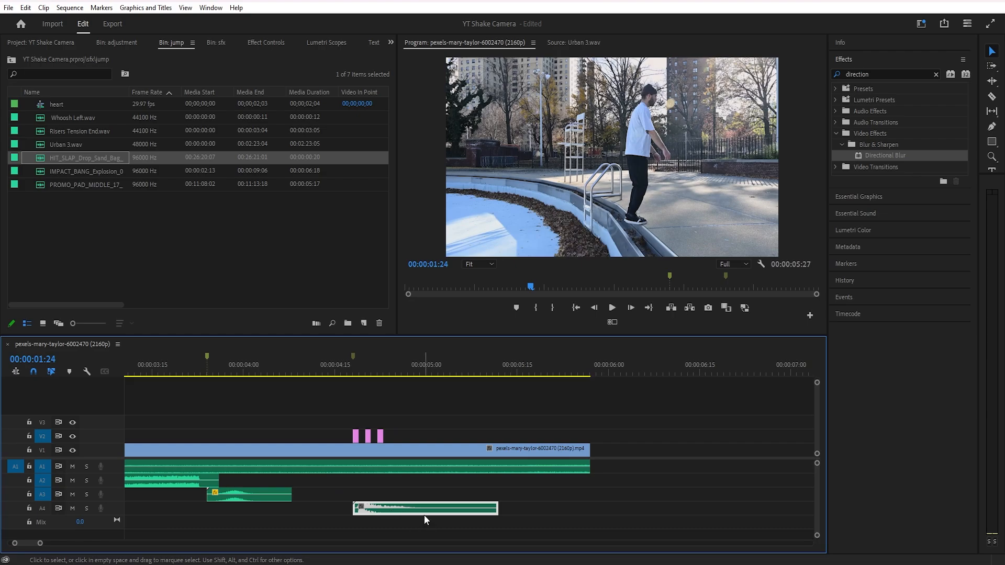
key(alt+Left)
key(alt+Left)
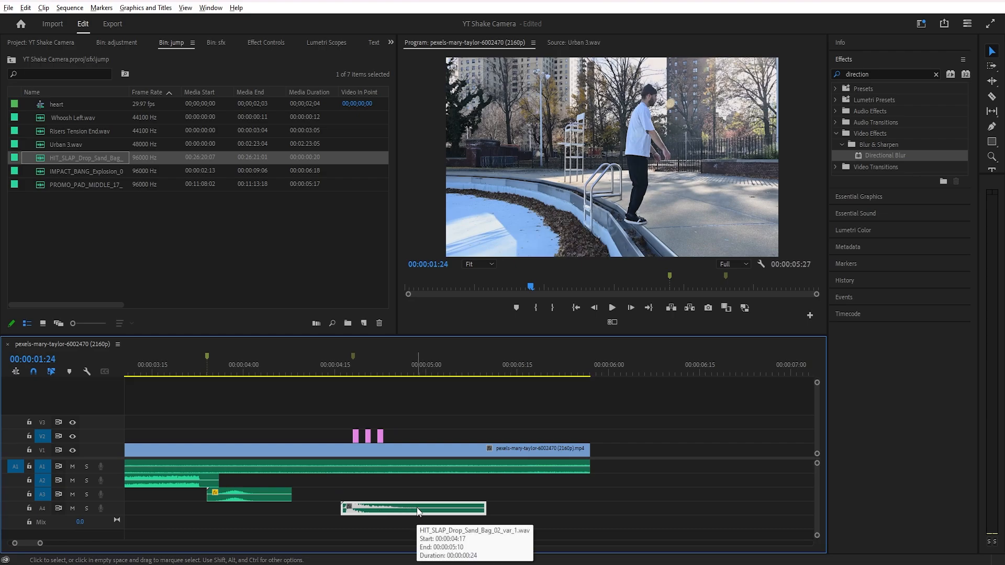
Step: Play the landing to check the timing of the sand bag hit
click(269, 363)
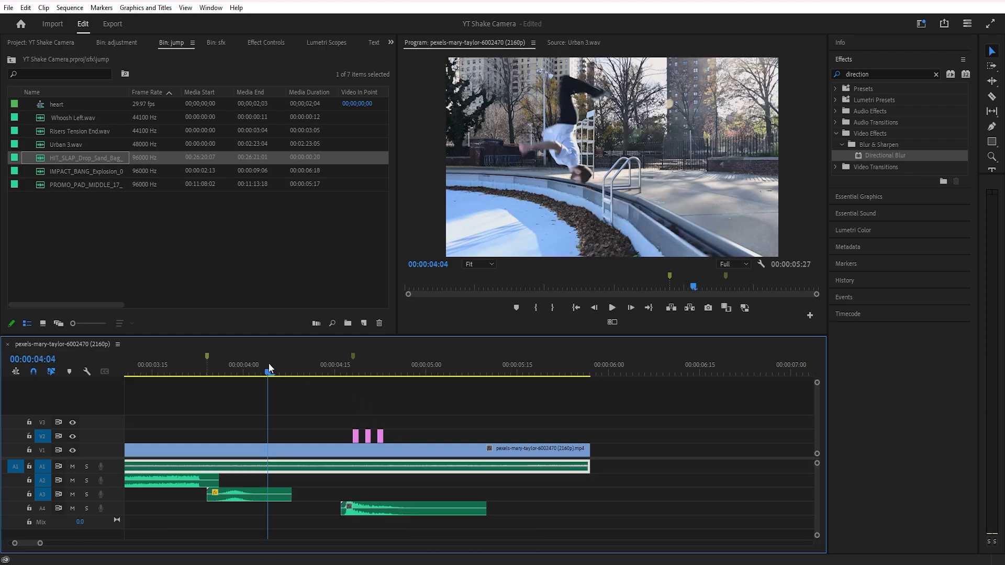
key(space)
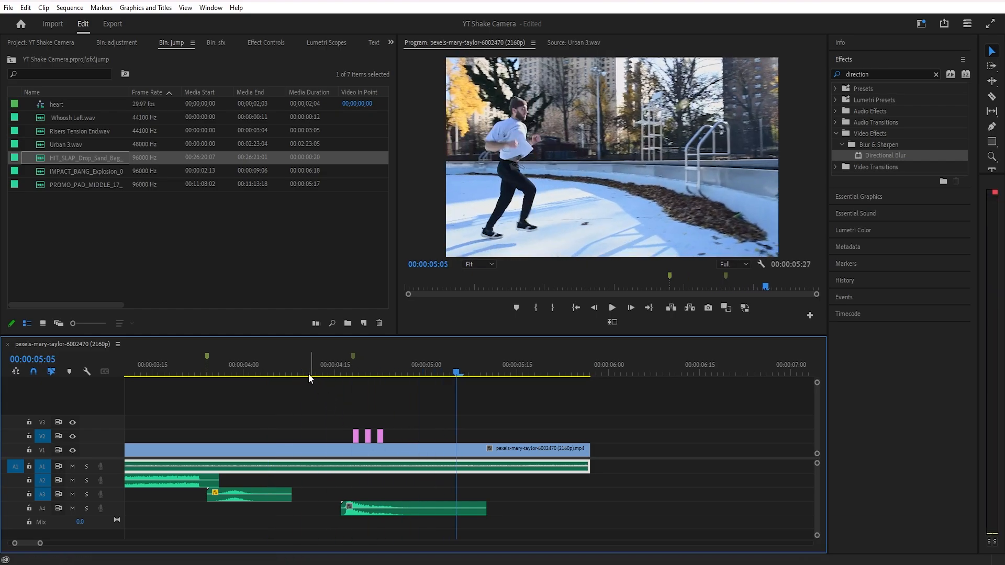
click(309, 372)
key(space)
Step: Move the sand bag hit on track A4 one more frame earlier and play the landing to check it
click(397, 512)
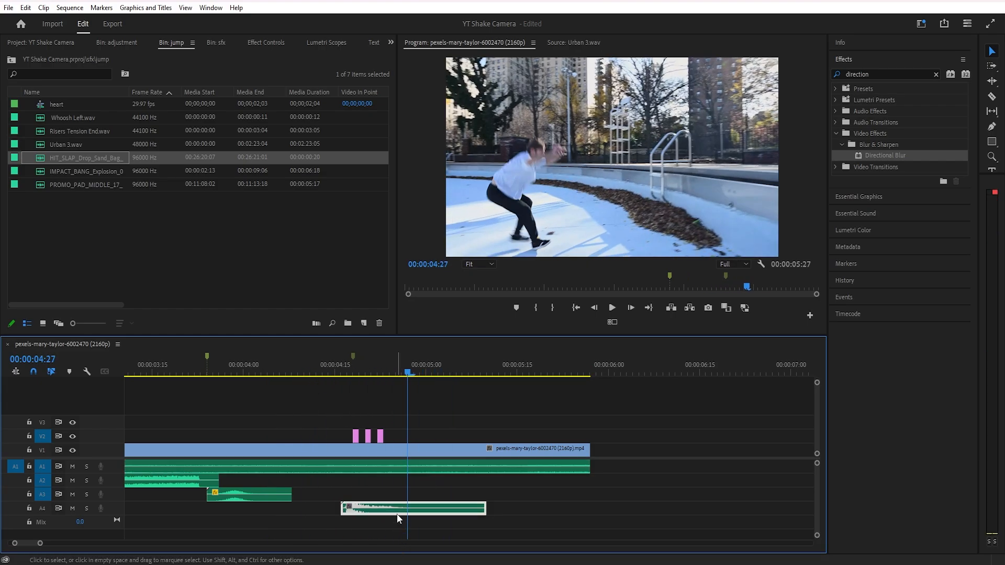
key(alt+Left)
click(266, 372)
key(space)
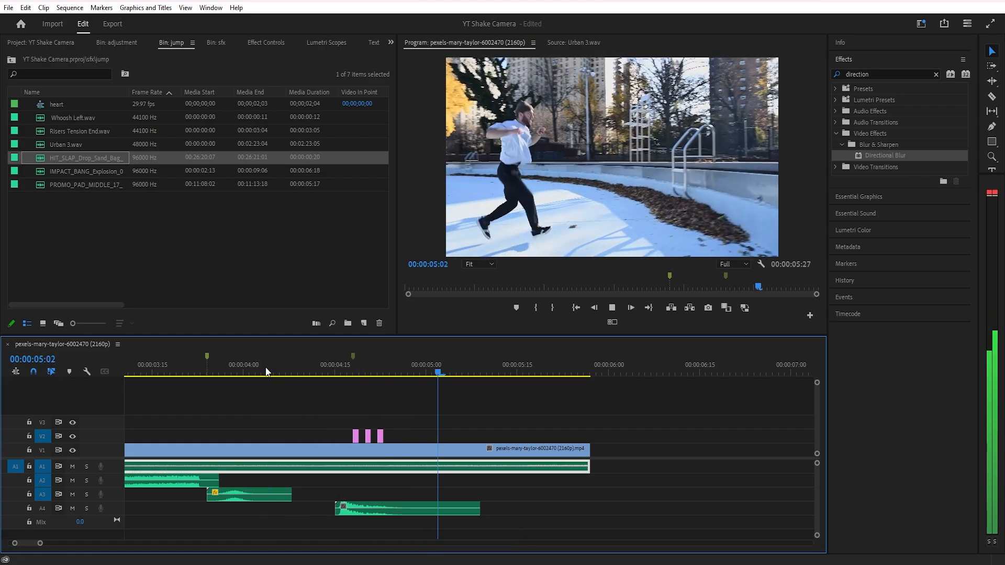
scroll(314, 487, down, 5)
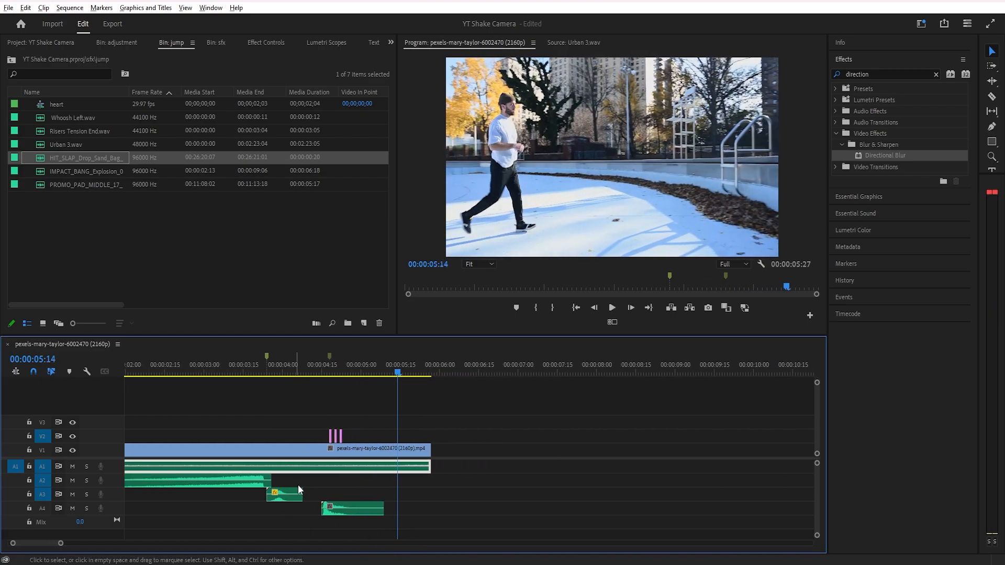
Step: Place the PROMO_PAD_MIDDLE_17_Ominous_Cosmic_Heartbeatt sound on track A5 at the sequence start and play it back
scroll(345, 500, up, 3)
scroll(353, 495, down, 4)
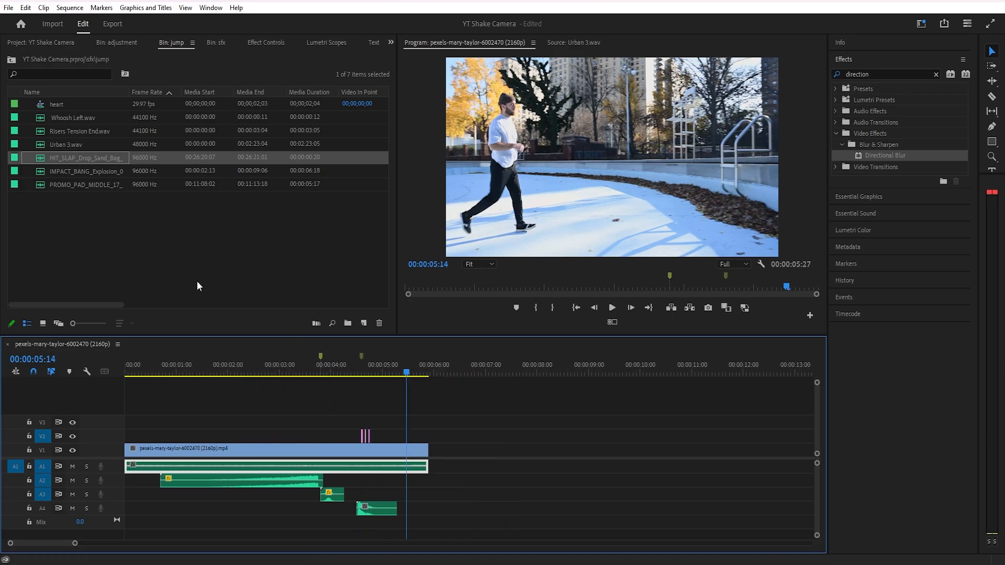
double_click(71, 175)
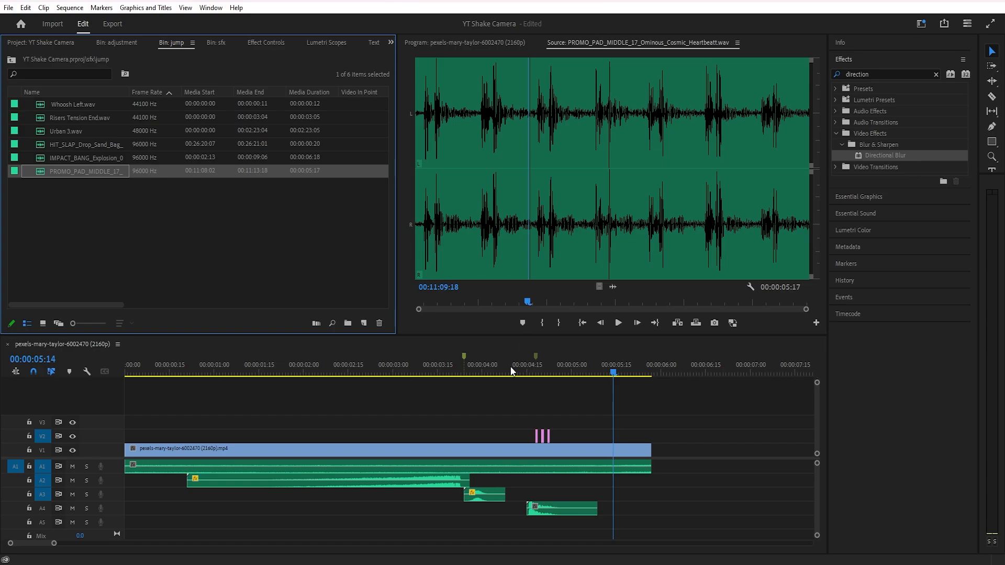
drag(511, 370, 165, 520)
drag(174, 367, 106, 376)
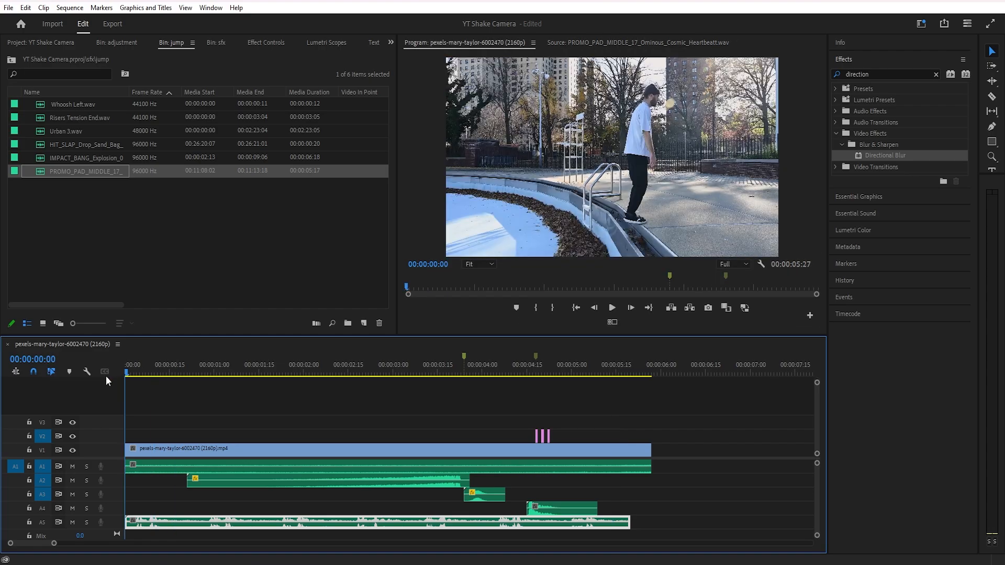
key(space)
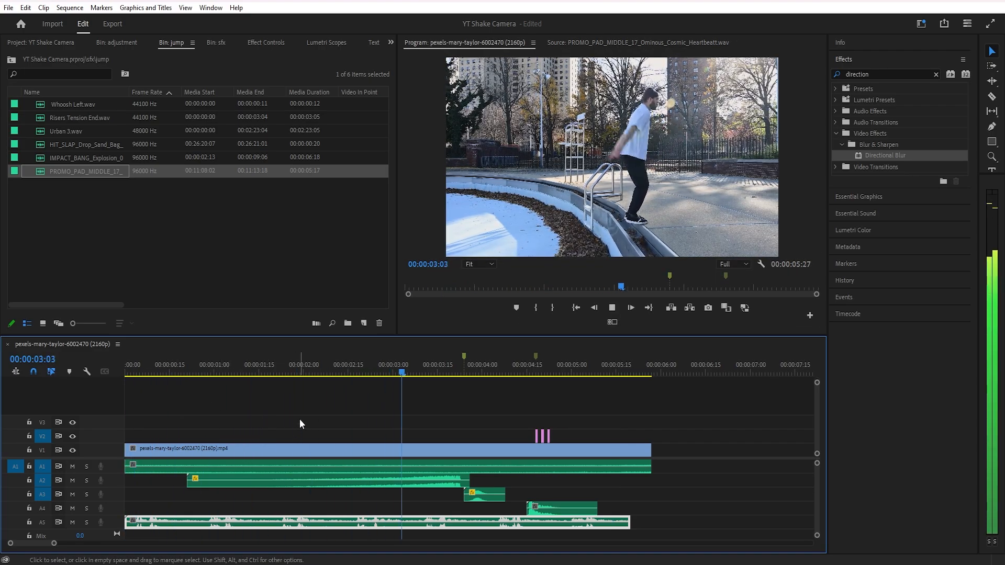
key(space)
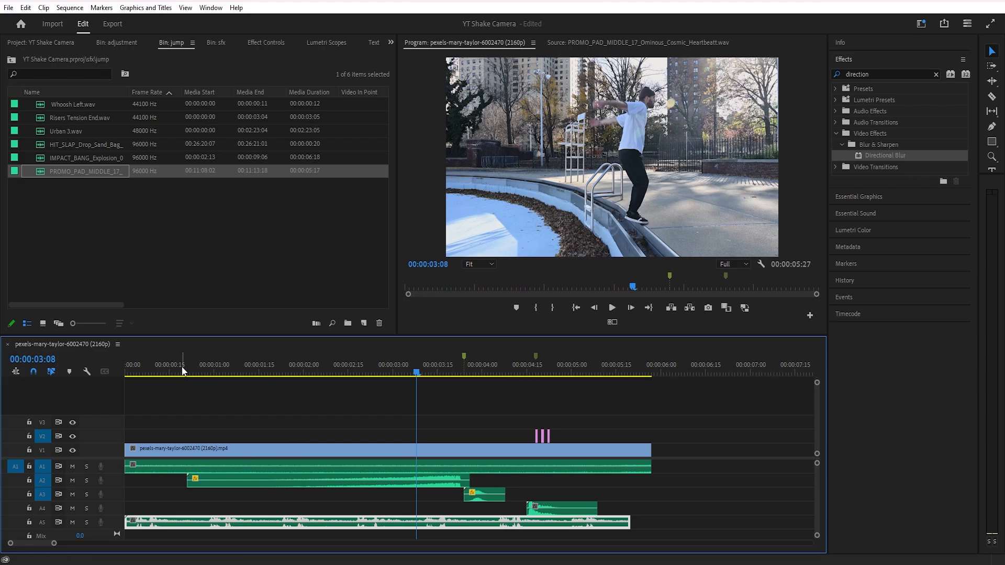
Step: Split the heartbeat clip on track A5 at 00:00:00:17 and undo the stray cut made on track A1
drag(182, 370, 458, 414)
drag(495, 405, 176, 419)
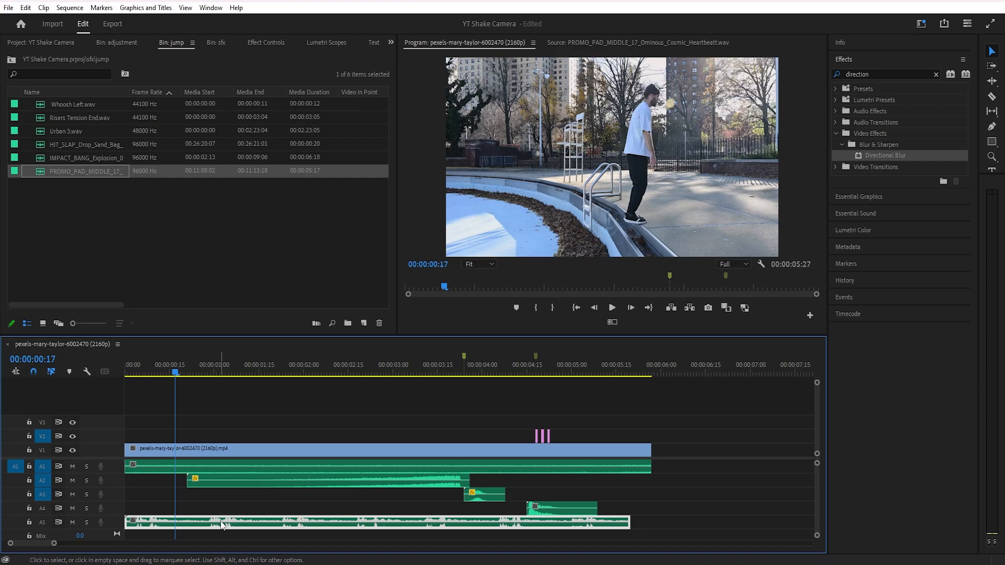
key(ctrl+k)
drag(175, 374, 197, 376)
key(ctrl+k)
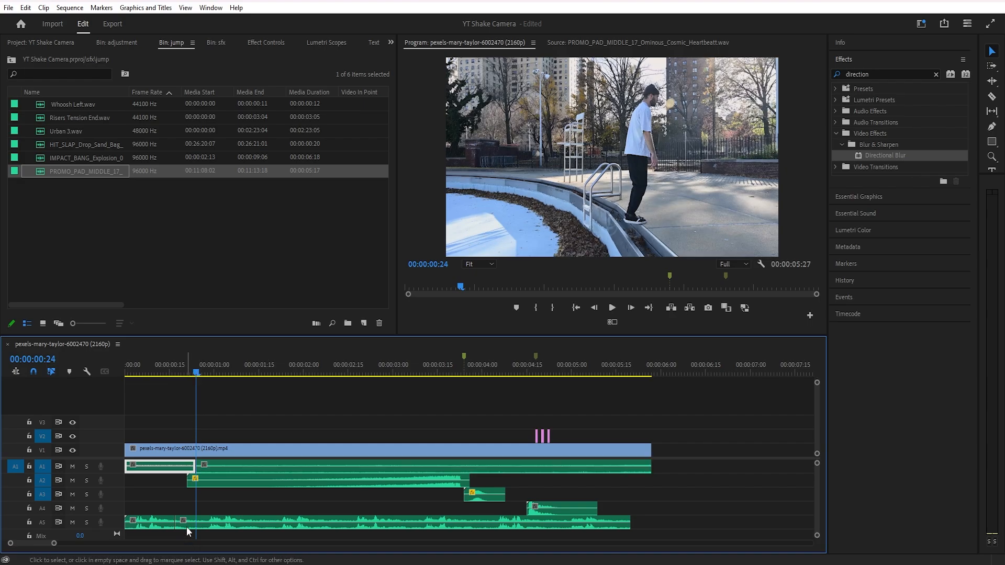
key(ctrl+z)
Step: Target only track A5, split the heartbeat at 00:00:00:24, delete the short piece before the cut and close the gap
click(155, 498)
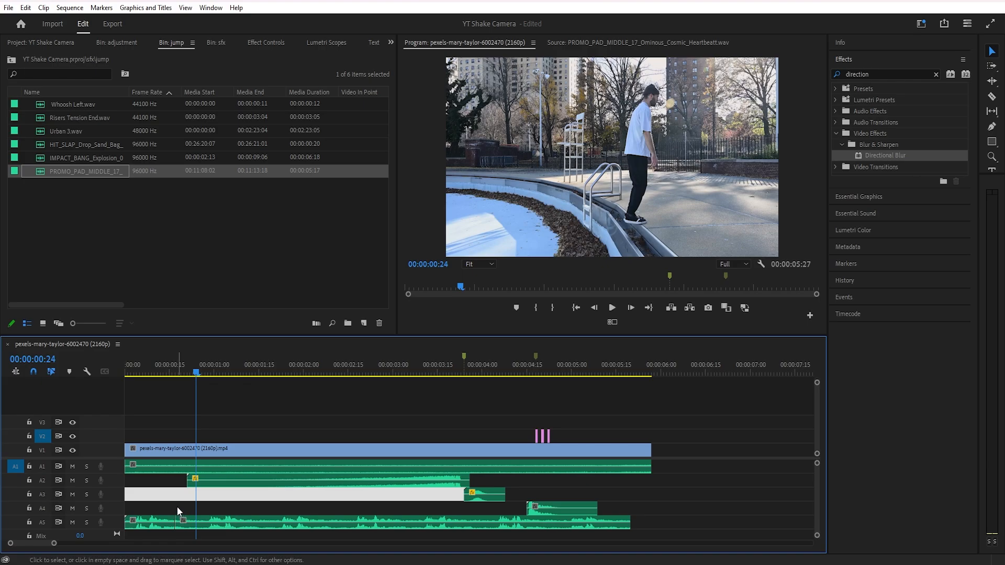
click(278, 503)
click(43, 522)
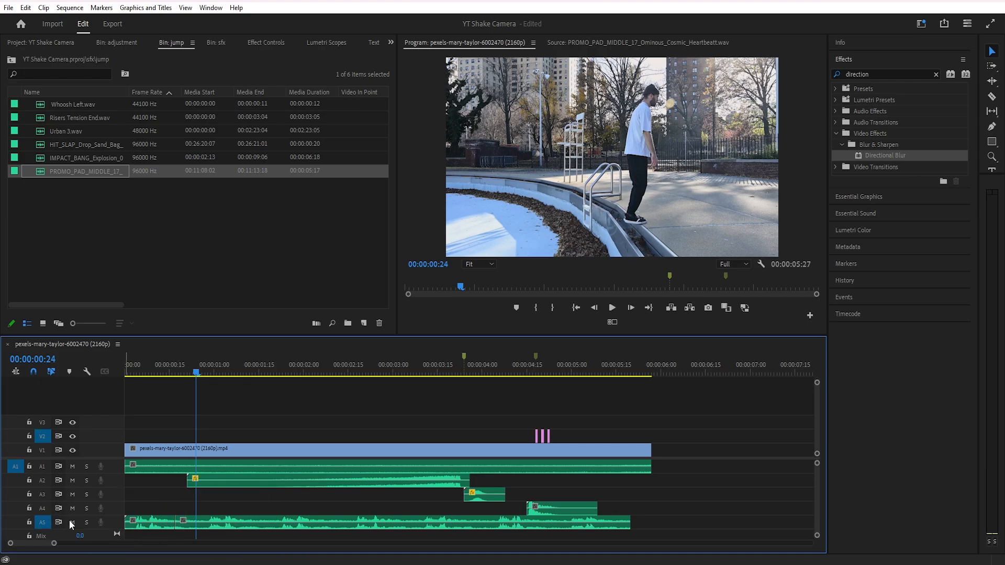
key(ctrl+k)
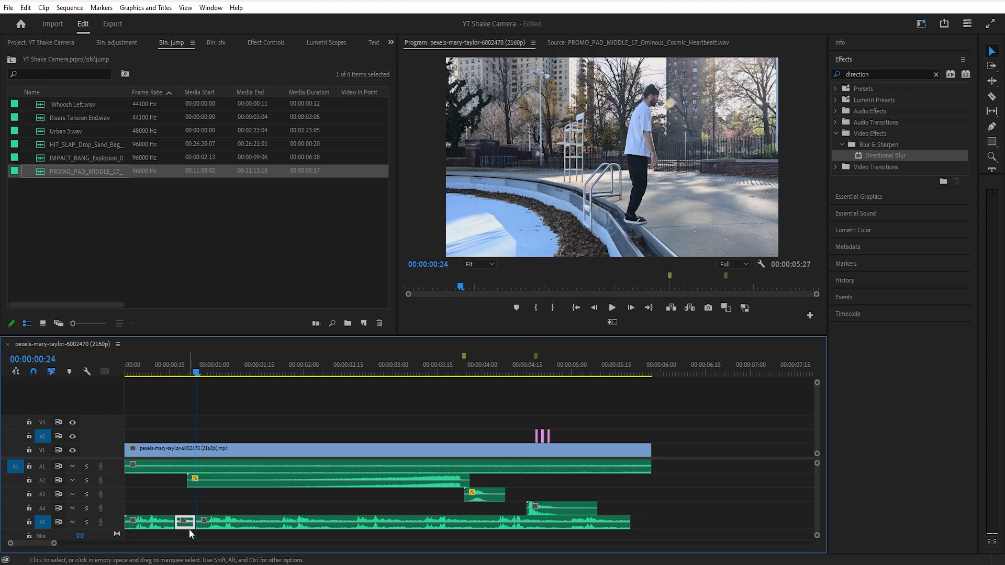
key(Delete)
click(215, 528)
drag(215, 527, 193, 526)
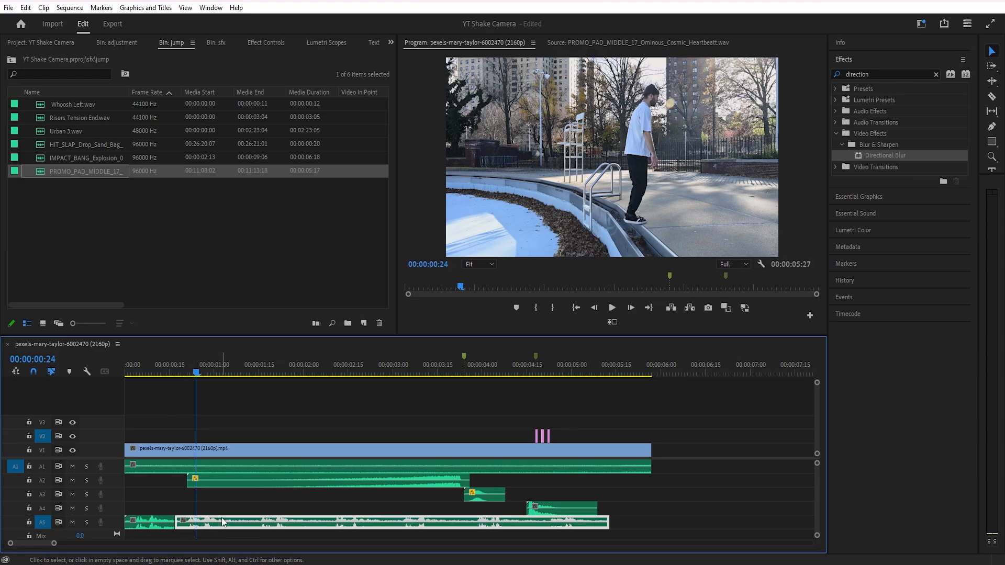
Step: Cut out the heartbeat section from 00:00:01:06 to 00:00:01:15 on track A5 and close the gap without shifting other tracks
drag(206, 374, 260, 379)
key(ctrl+k)
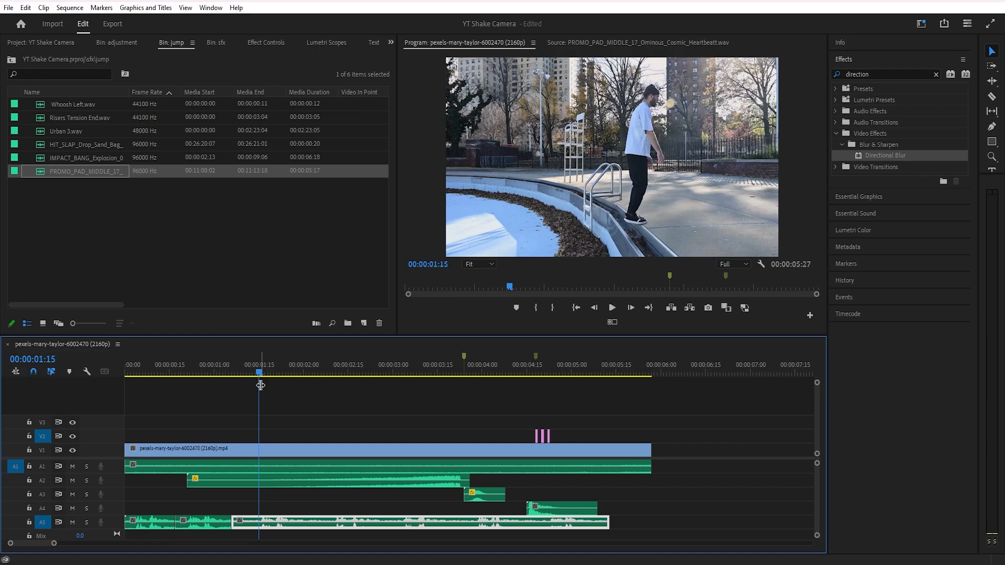
key(ctrl+k)
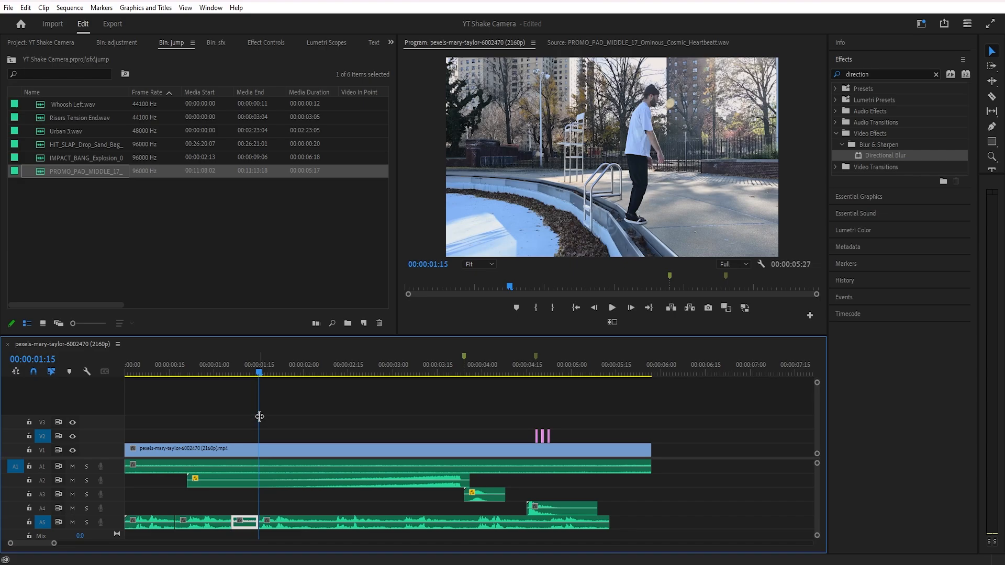
key(shift+Delete)
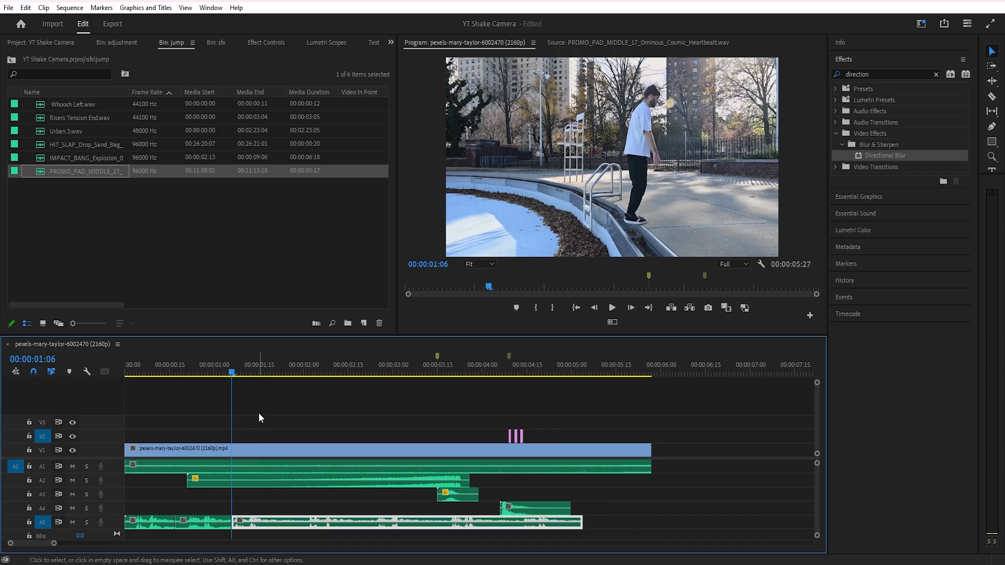
key(ctrl+z)
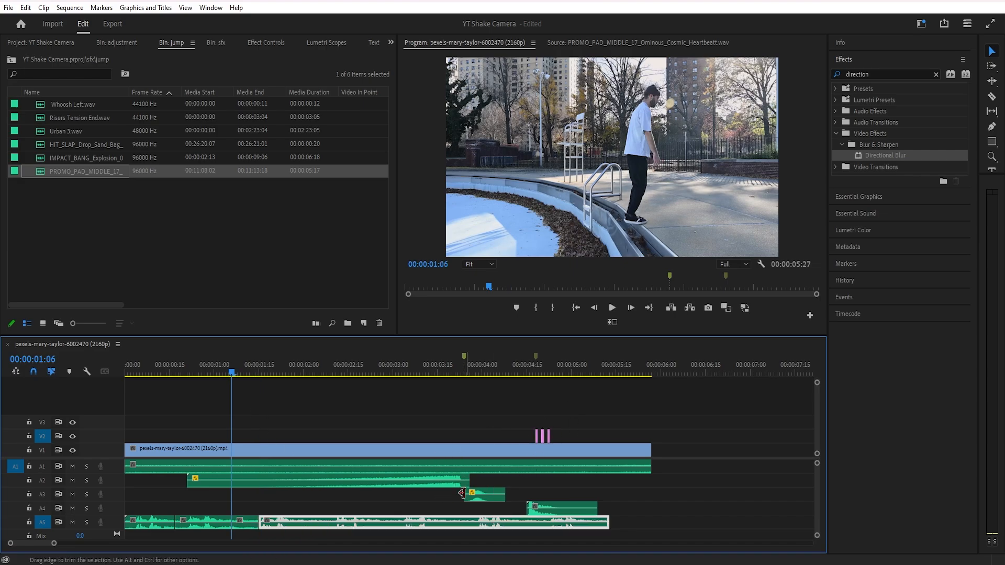
click(254, 524)
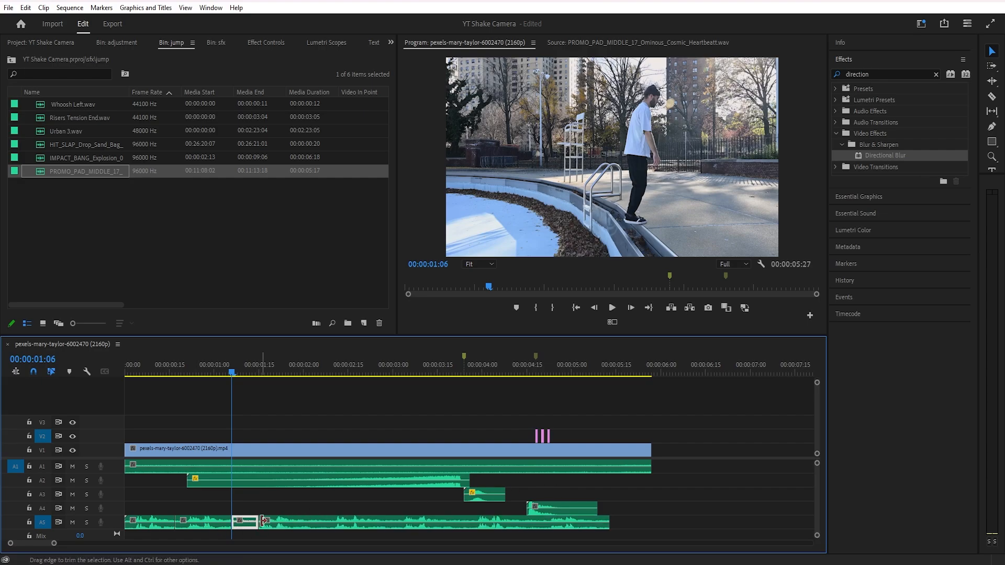
drag(281, 525, 254, 526)
Step: Cut the quiet section after the third heartbeat on track A5 and close the gap
click(270, 373)
key(ctrl+k)
click(302, 372)
key(ctrl+k)
key(Delete)
drag(348, 527, 317, 528)
Step: Trim the fourth heartbeat piece to end at 00:00:02:02 and delete all remaining heartbeat audio after it
click(309, 373)
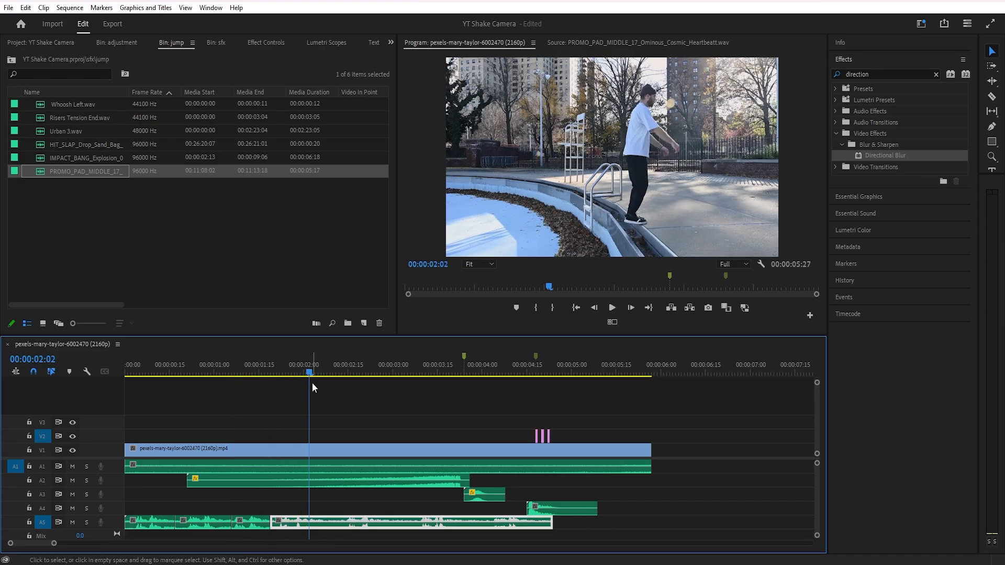
key(ctrl+k)
click(344, 372)
key(ctrl+k)
key(Delete)
drag(453, 526, 417, 527)
key(Delete)
Step: Move the four heartbeat pieces together on track A5 so they end with the riser, and play the sequence
drag(346, 536, 157, 525)
drag(163, 523, 305, 519)
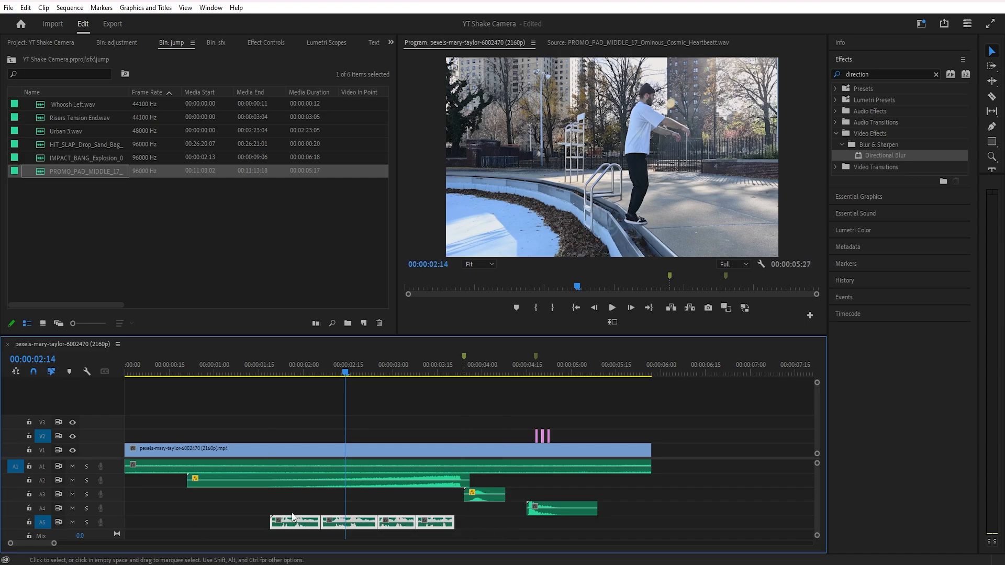
click(287, 507)
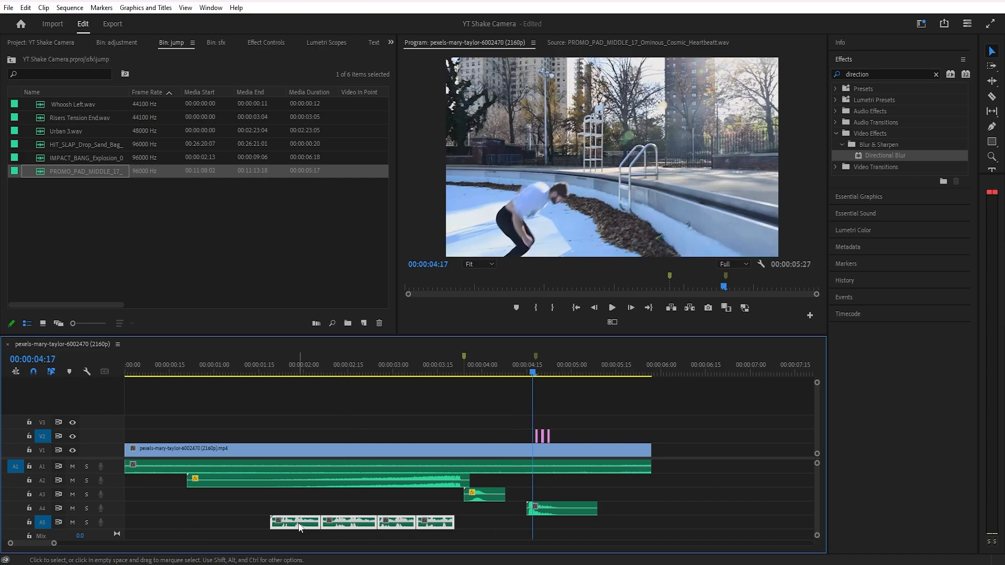
drag(303, 524, 320, 525)
key(space)
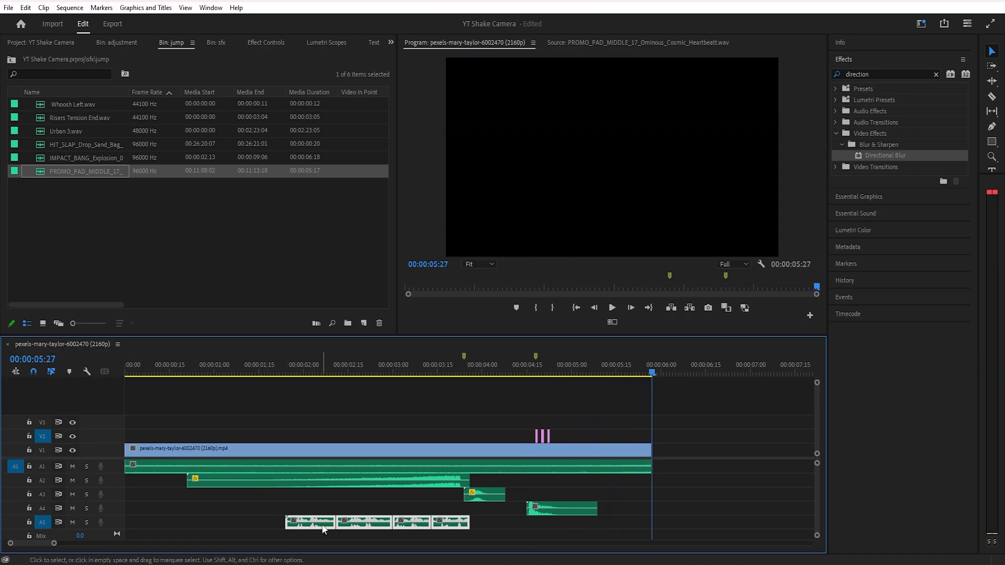
Step: Nest the four heartbeat pieces on track A5 as a sequence named heart
scroll(323, 529, down, 1)
right_click(331, 517)
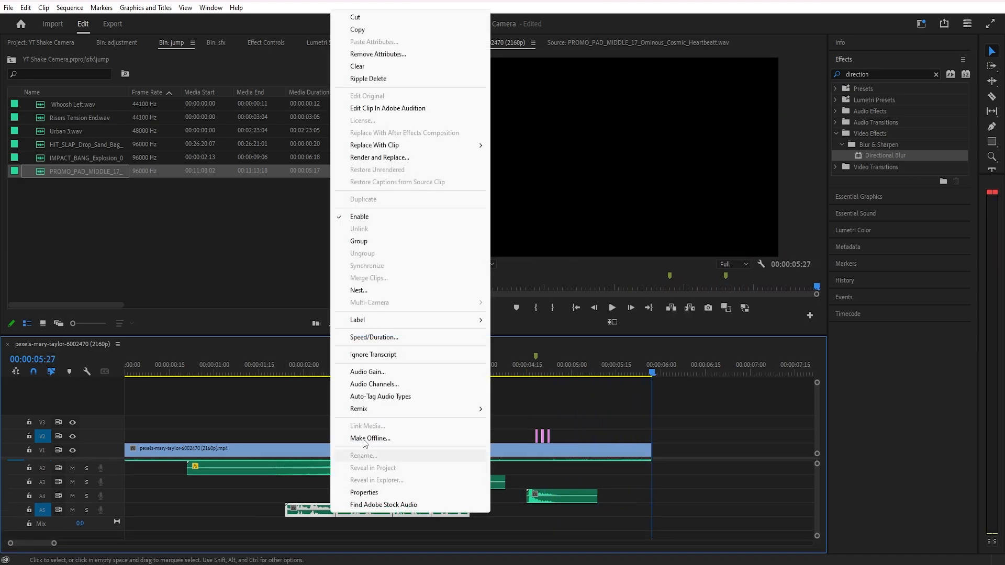
click(359, 294)
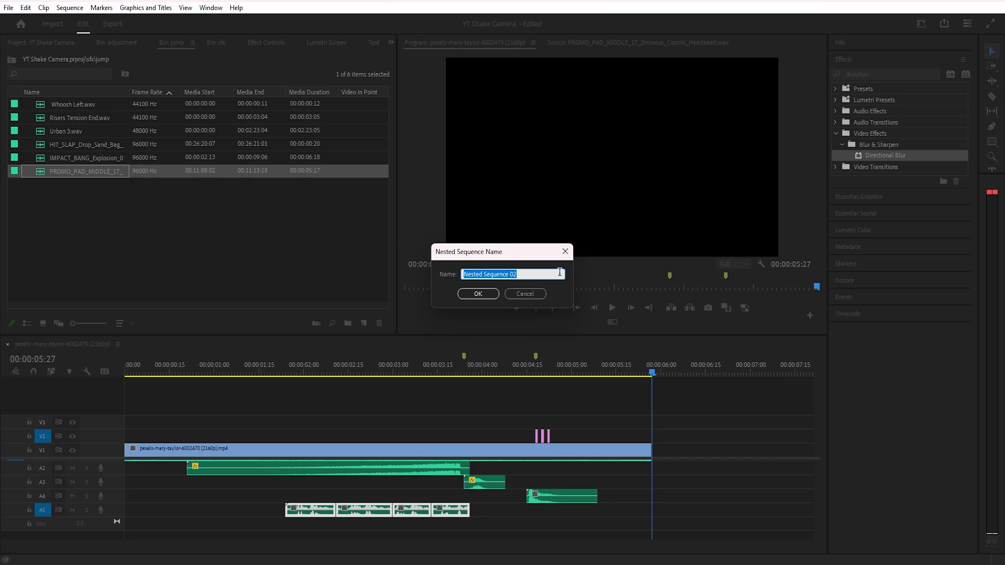
text(hear)
key(Return)
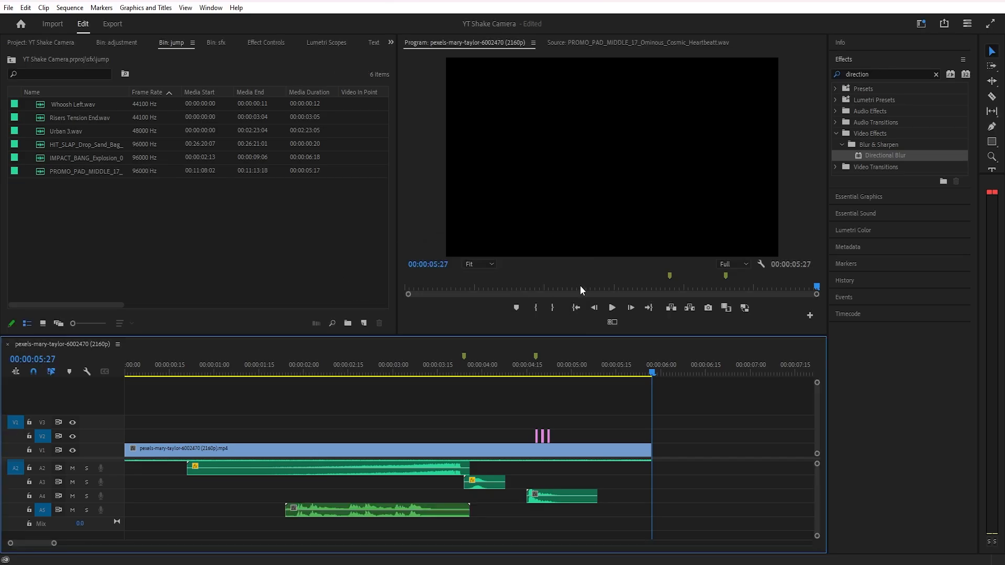
Step: Keyframe the nested heart clip's volume level to fade in from its start to 0.0 dB at its end
click(384, 511)
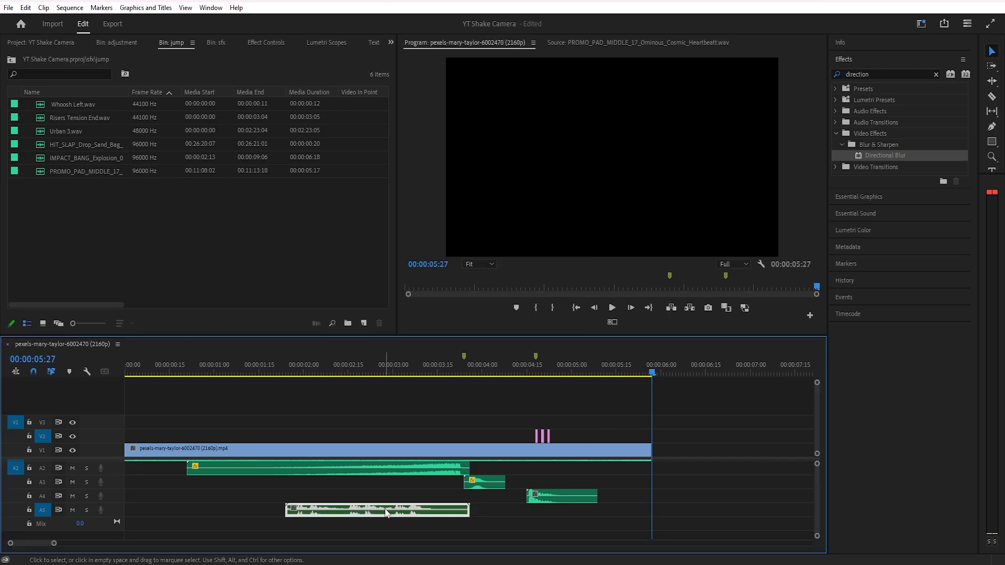
click(266, 44)
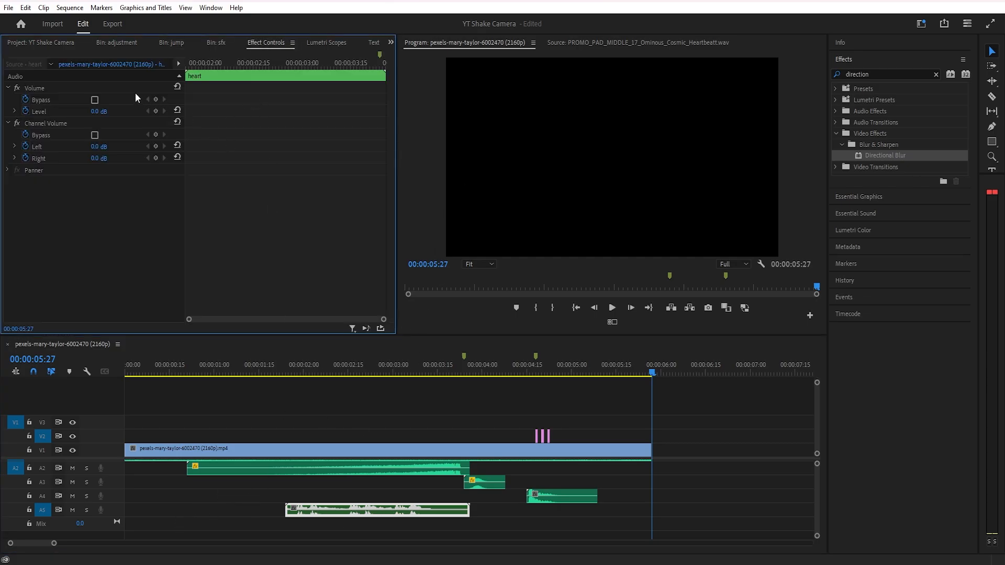
drag(219, 63, 389, 61)
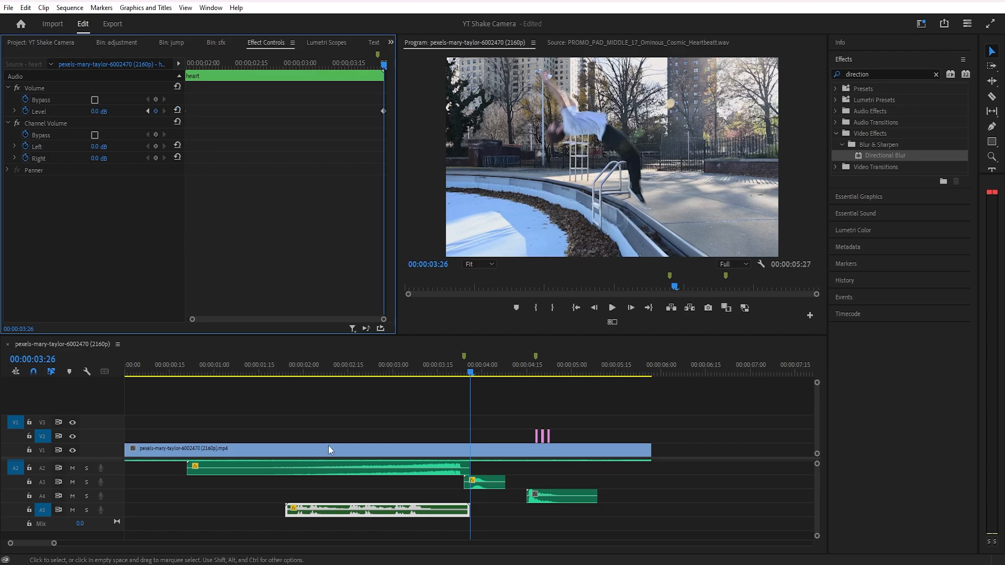
Step: Play and scrub the sequence to review the heartbeat fade-in, sound effects and landing shake together
click(255, 371)
key(space)
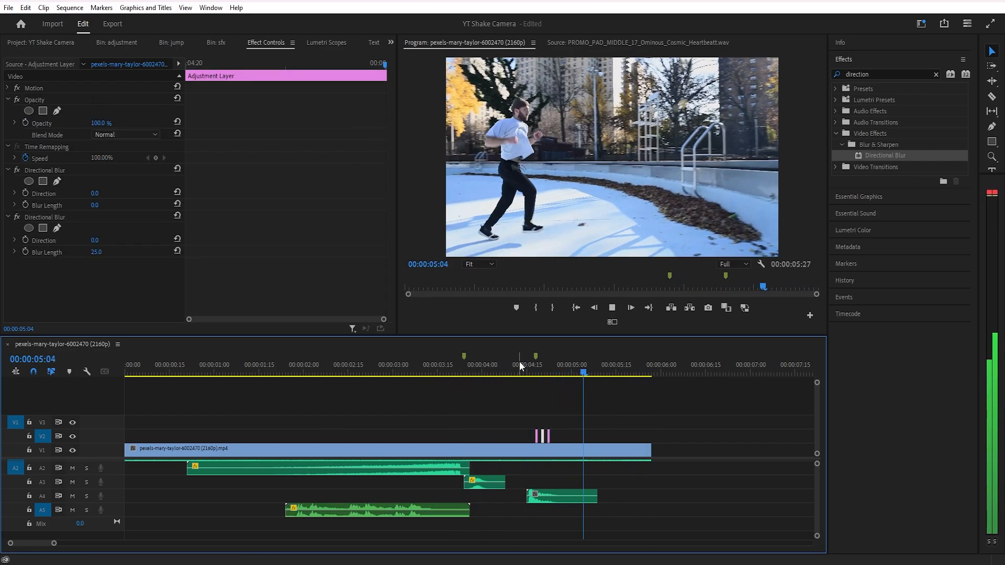
click(520, 362)
key(space)
key(space)
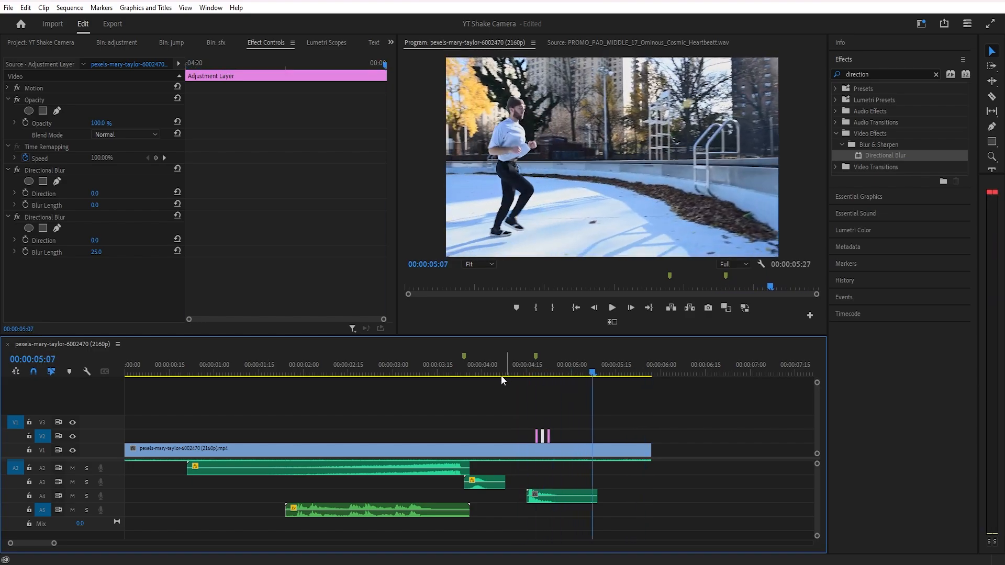
click(152, 372)
key(space)
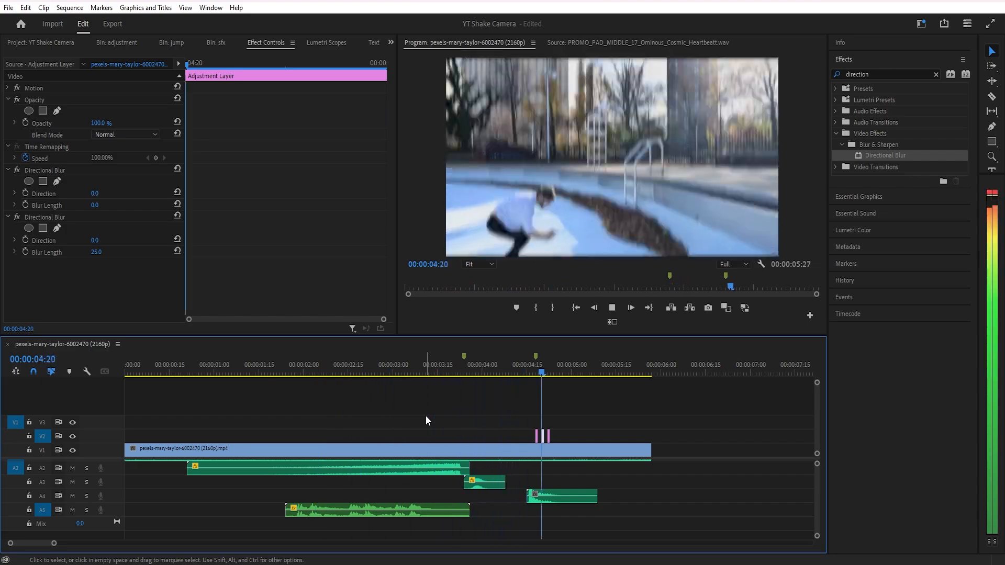
drag(528, 371, 536, 367)
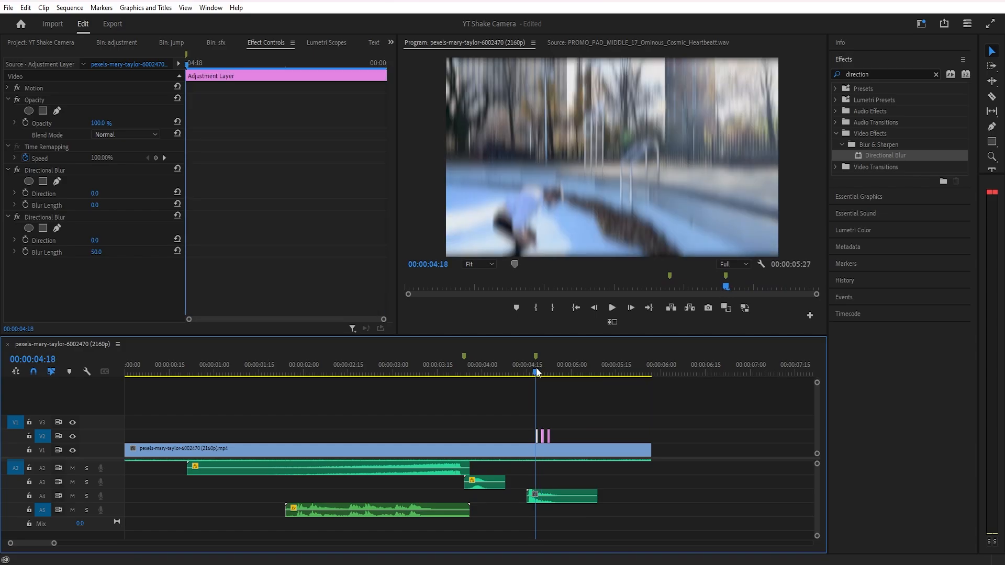
click(486, 408)
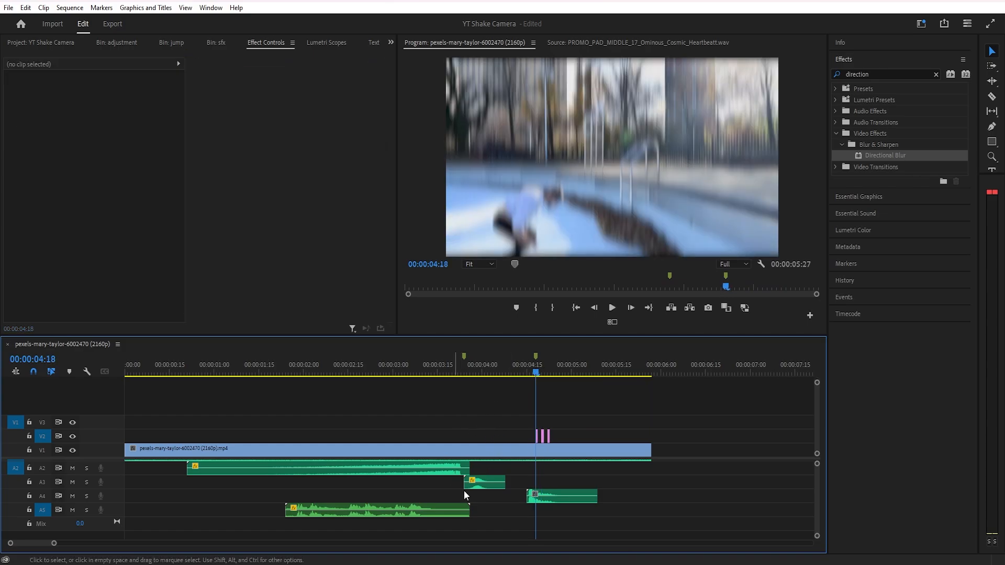
scroll(819, 513, up, 1)
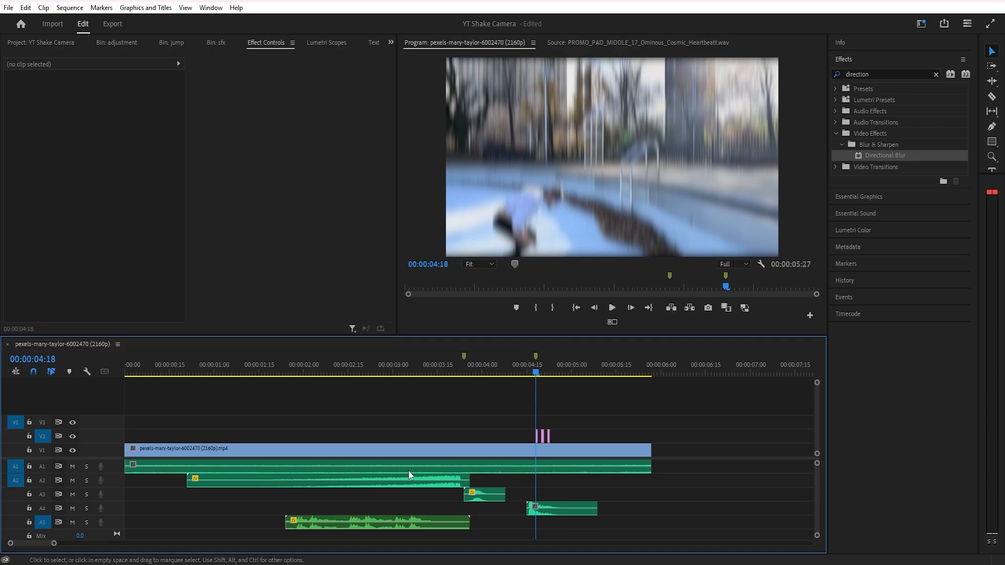
mouse_move(313, 372)
mouse_down()
mouse_move(109, 375)
mouse_move(415, 361)
mouse_move(548, 380)
mouse_move(600, 375)
mouse_move(485, 366)
mouse_move(243, 378)
mouse_move(305, 369)
mouse_up()
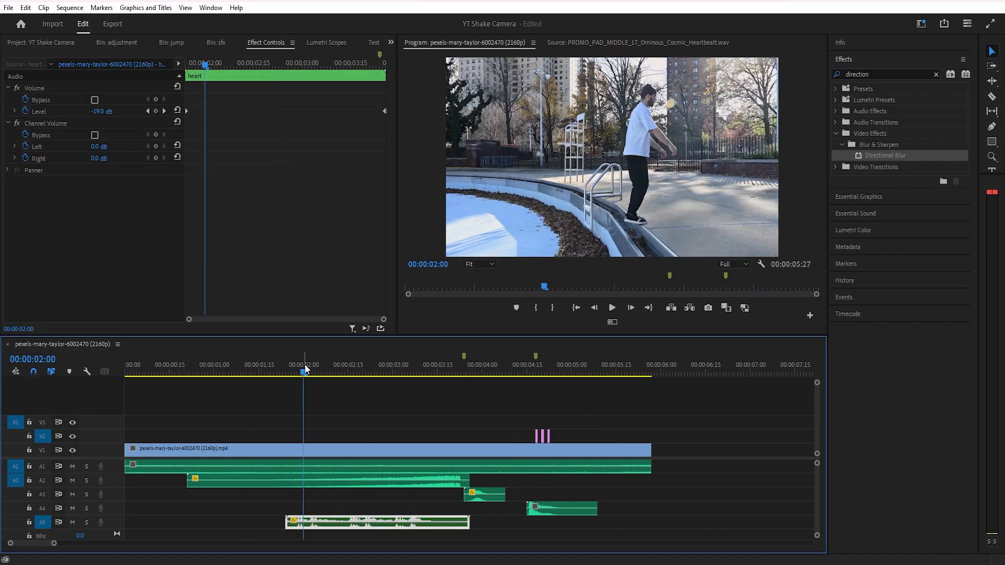